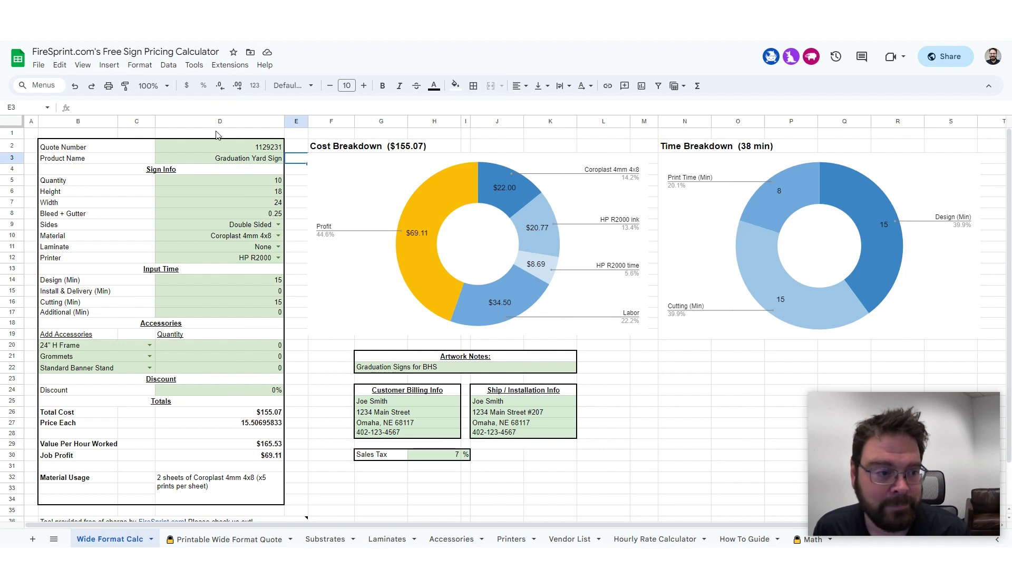
# - Enter the new quote number in D2
pyautogui.click(241, 144)
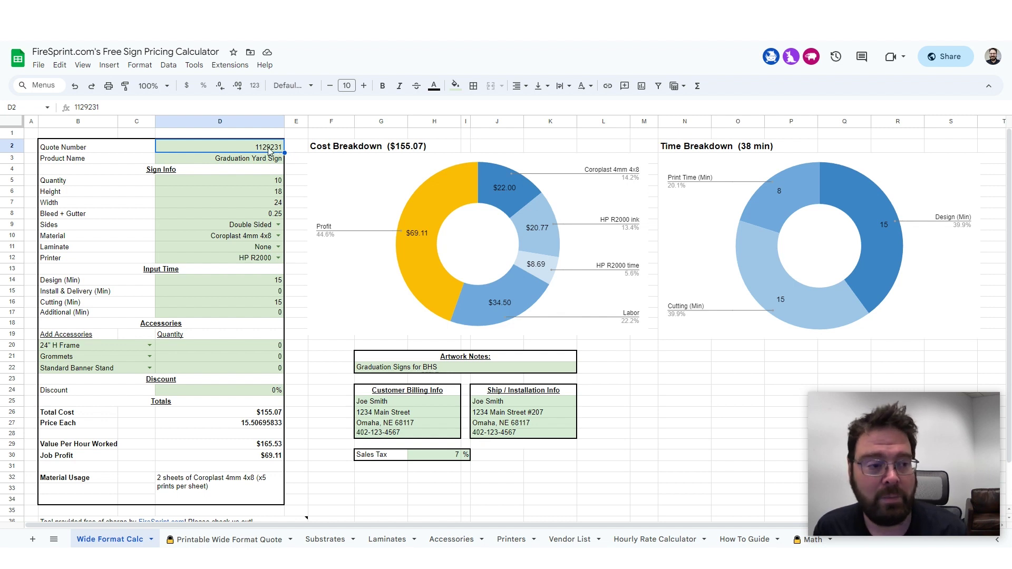
pyautogui.write('11')
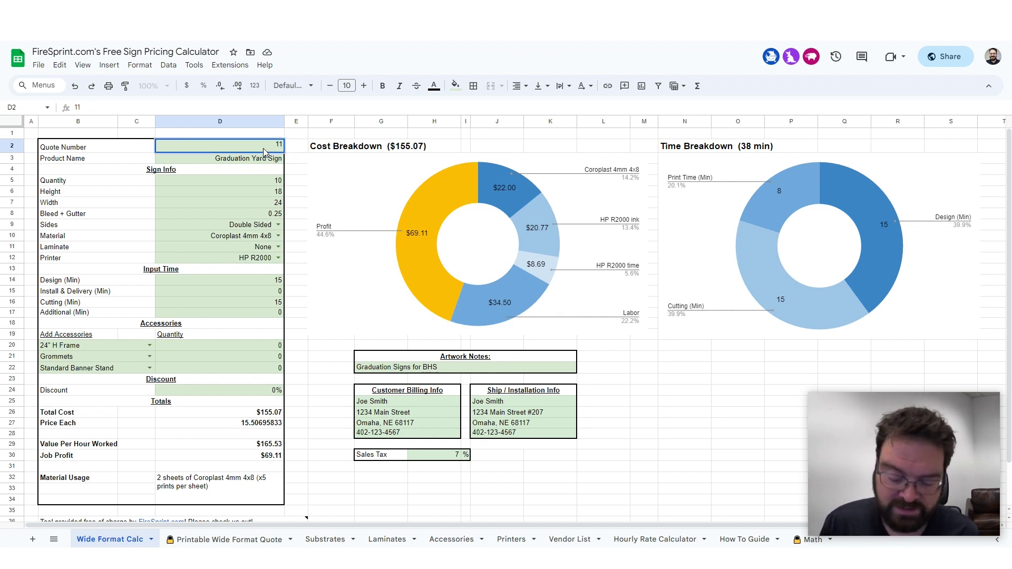
pyautogui.write('1129231')
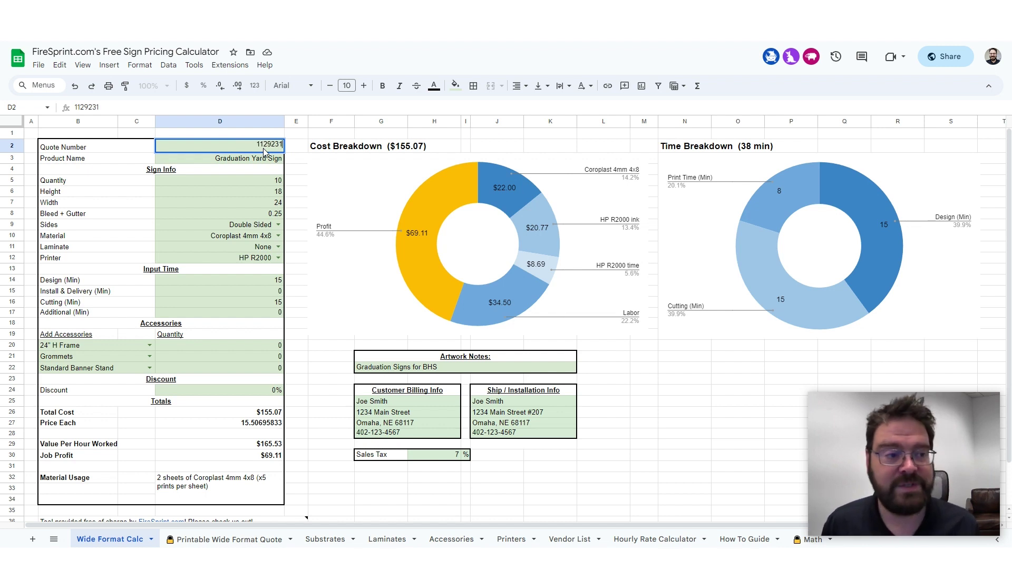
pyautogui.press('Return')
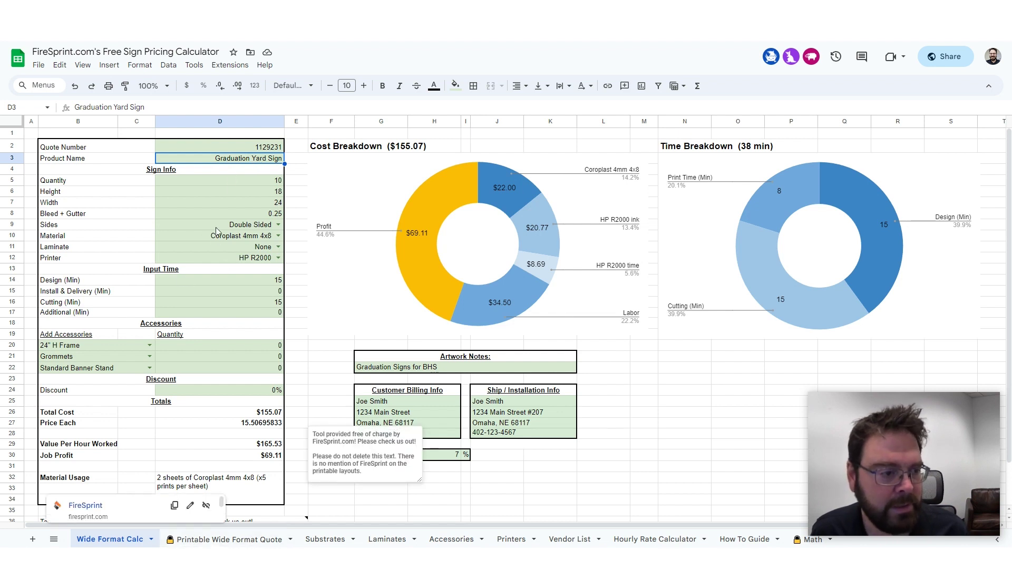
# - Shorten the product name in D3 from 'Graduation Yard Sign' to 'Grad Yard Sign'
pyautogui.doubleClick(232, 157)
pyautogui.moveTo(235, 158); pyautogui.dragTo(251, 158)
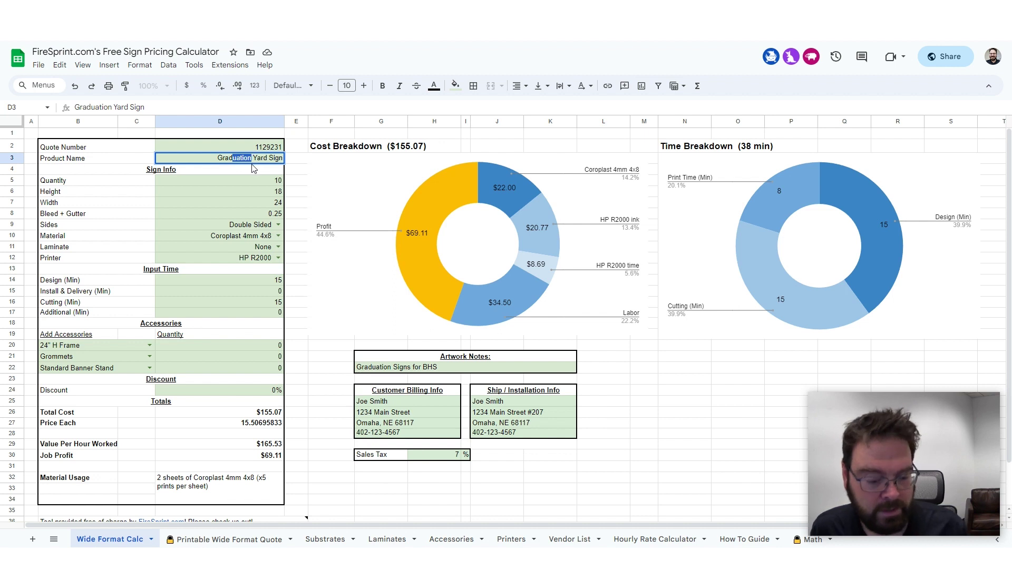
pyautogui.press('BackSpace')
pyautogui.press('Tab')
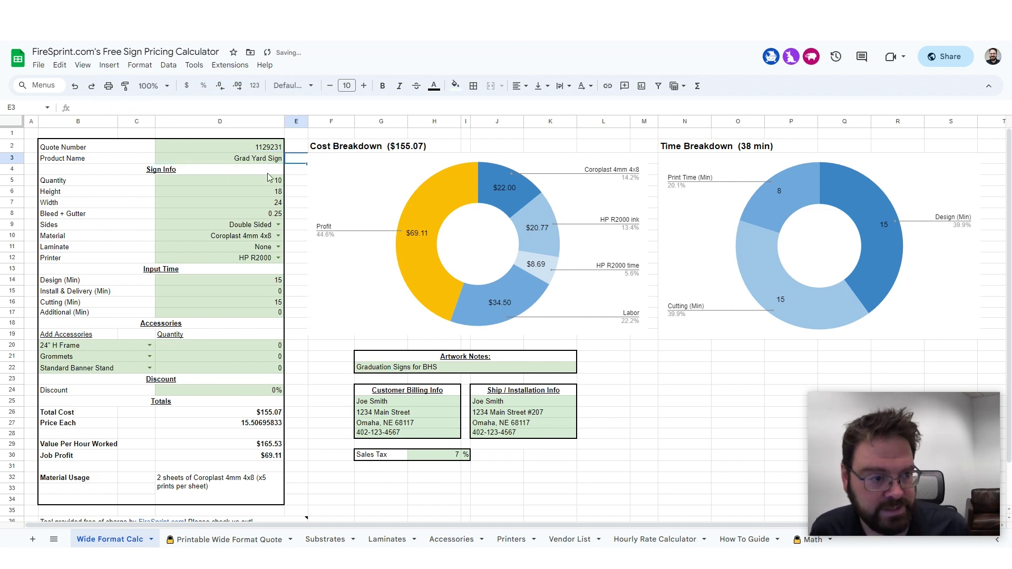
# - Glance at the printable quote, then review the 18 x 24 sign size and 0.25 bleed
pyautogui.click(227, 540)
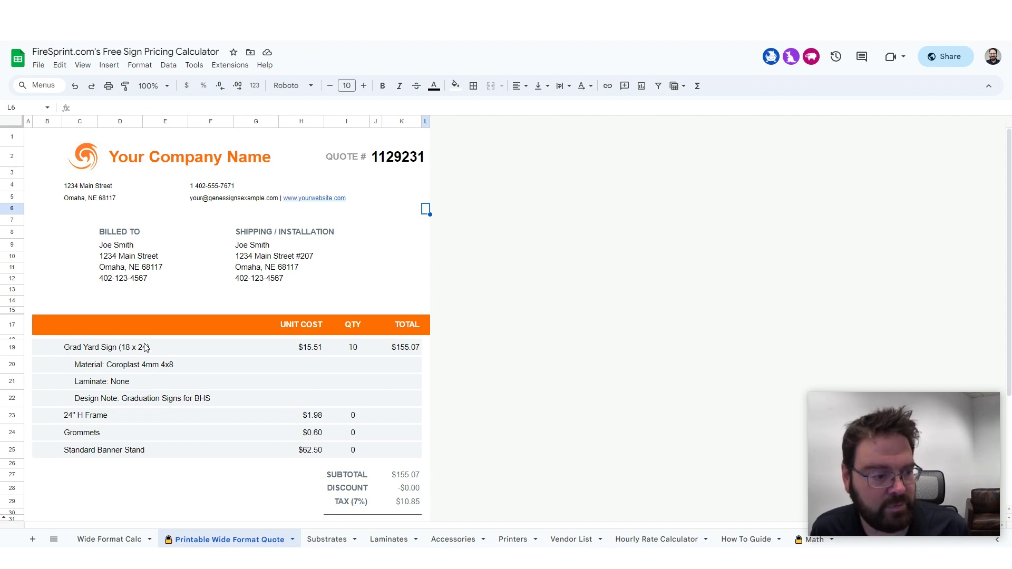
pyautogui.click(124, 540)
pyautogui.click(279, 191)
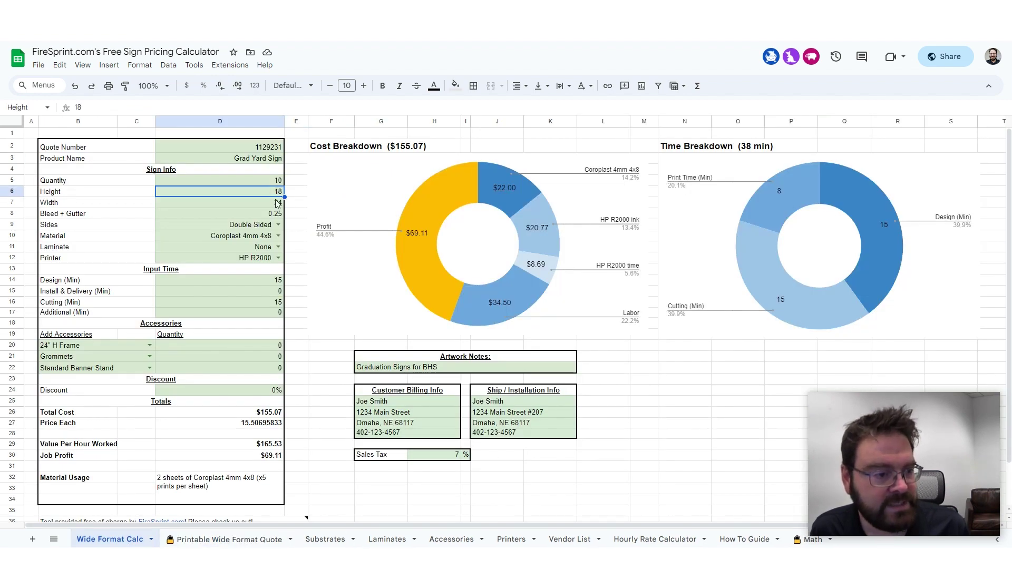
pyautogui.click(278, 205)
pyautogui.click(277, 215)
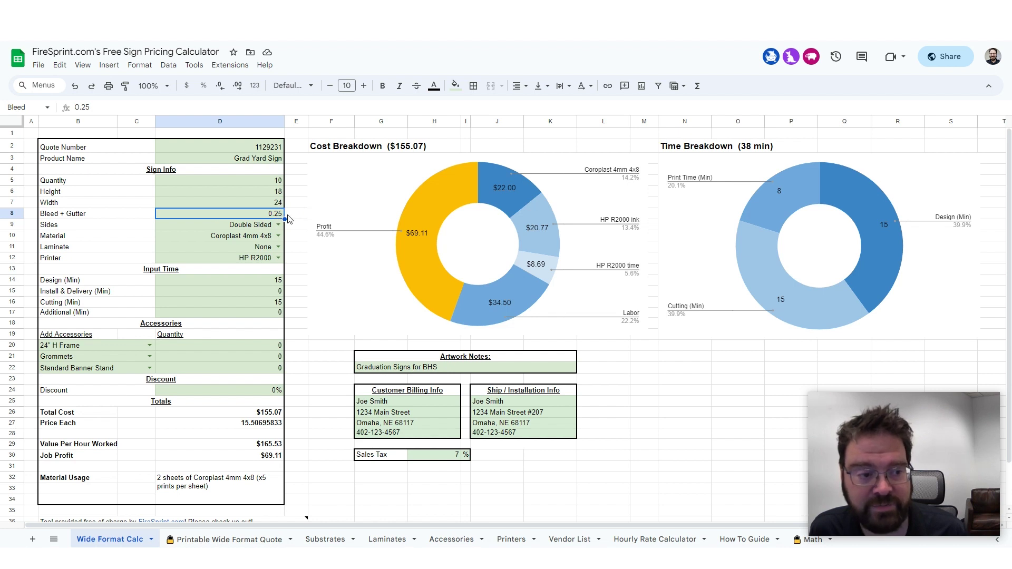
pyautogui.click(291, 227)
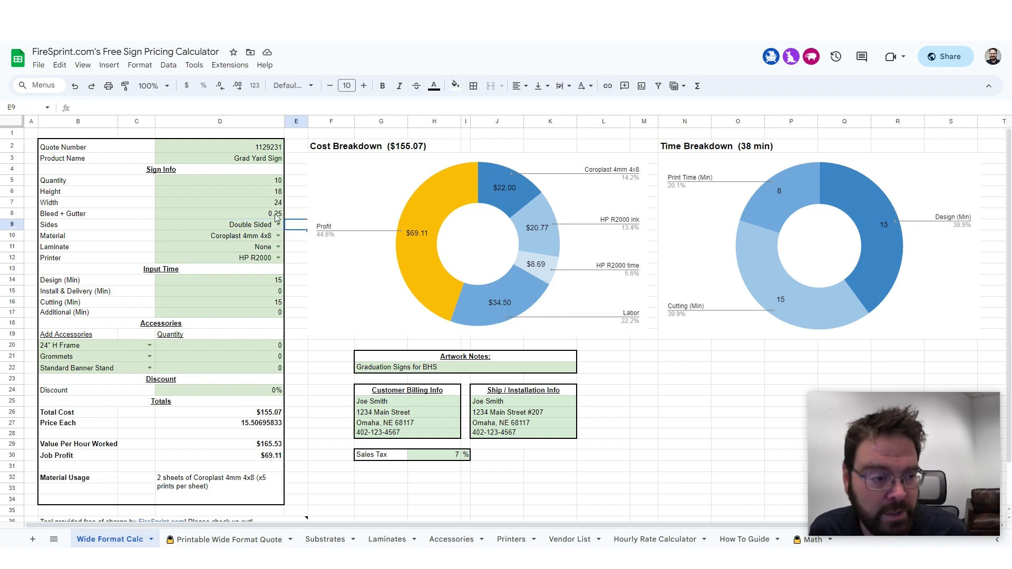
pyautogui.click(277, 213)
pyautogui.write('0')
pyautogui.press('Return')
pyautogui.click(276, 213)
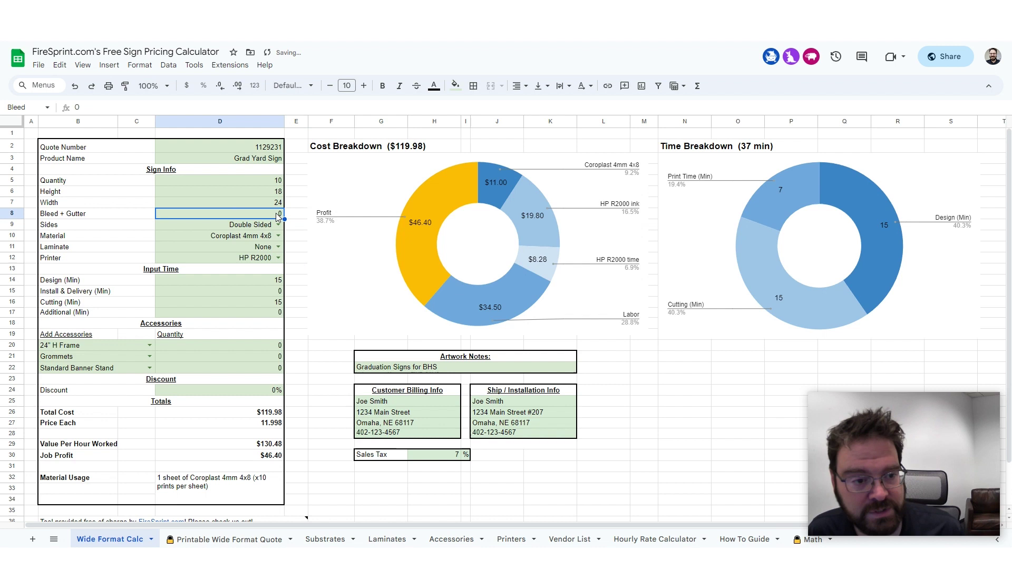
pyautogui.write('0.25')
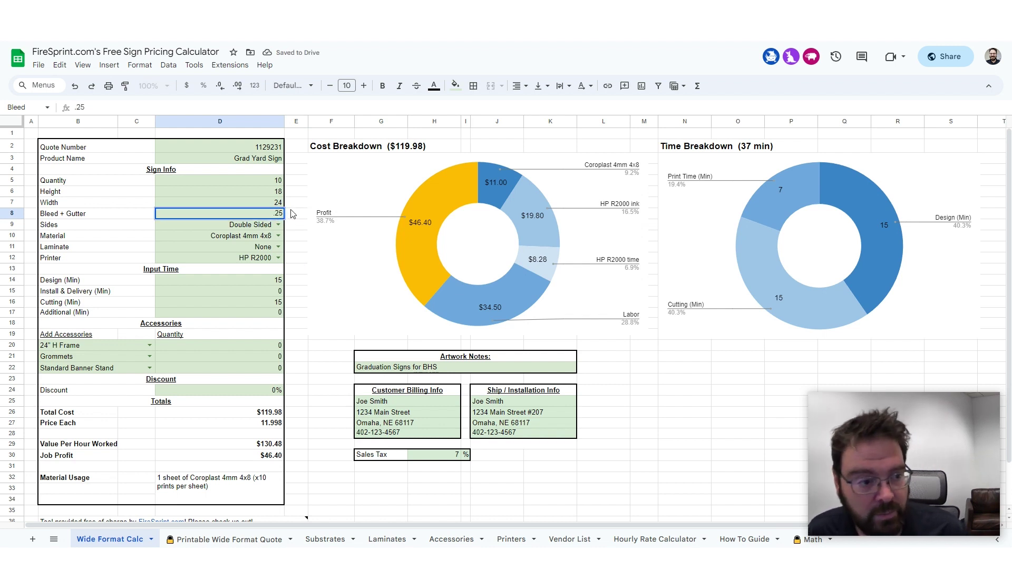
pyautogui.press('Tab')
pyautogui.click(271, 217)
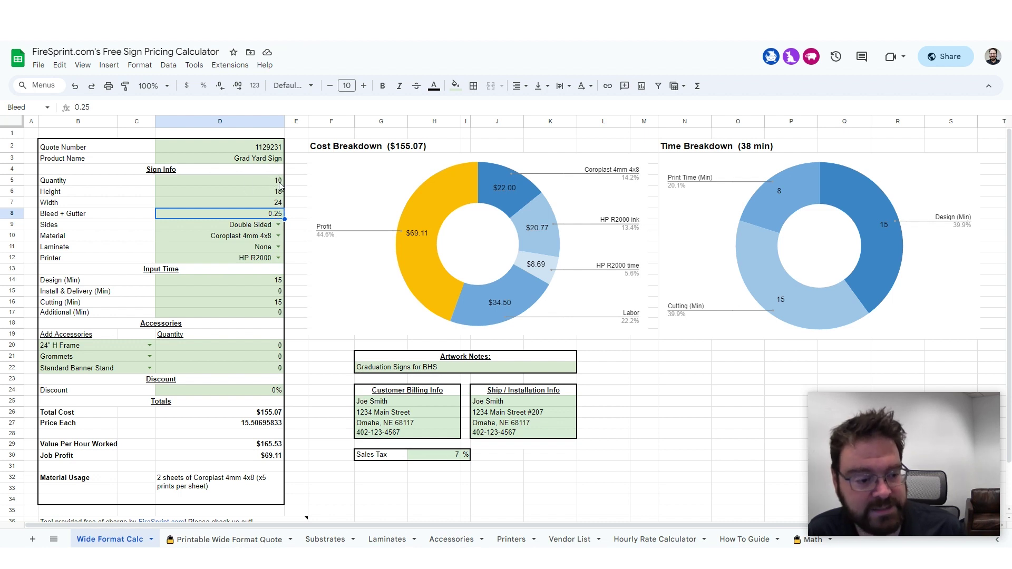
pyautogui.click(235, 540)
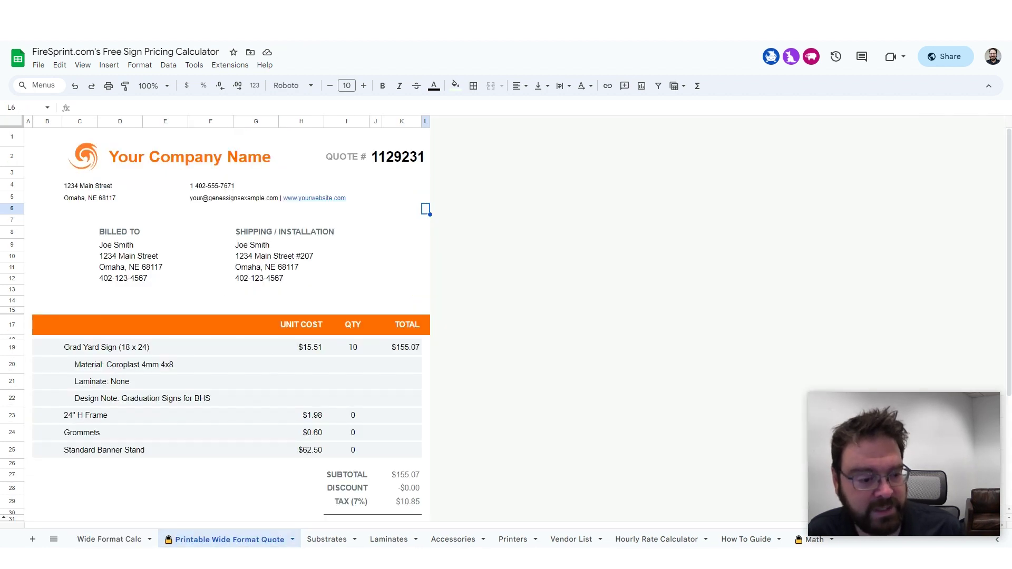
pyautogui.click(319, 539)
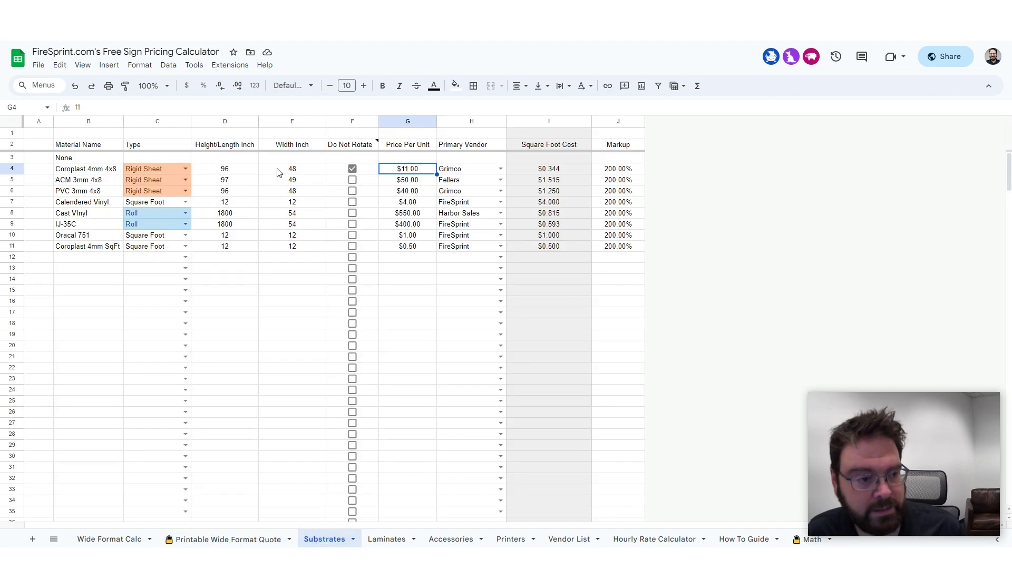
pyautogui.click(109, 539)
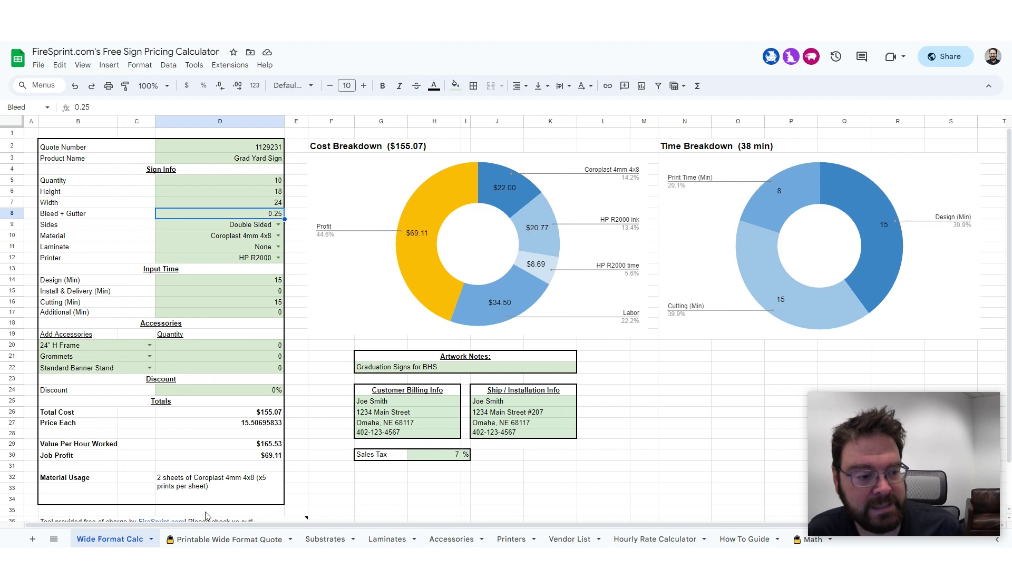
pyautogui.click(186, 491)
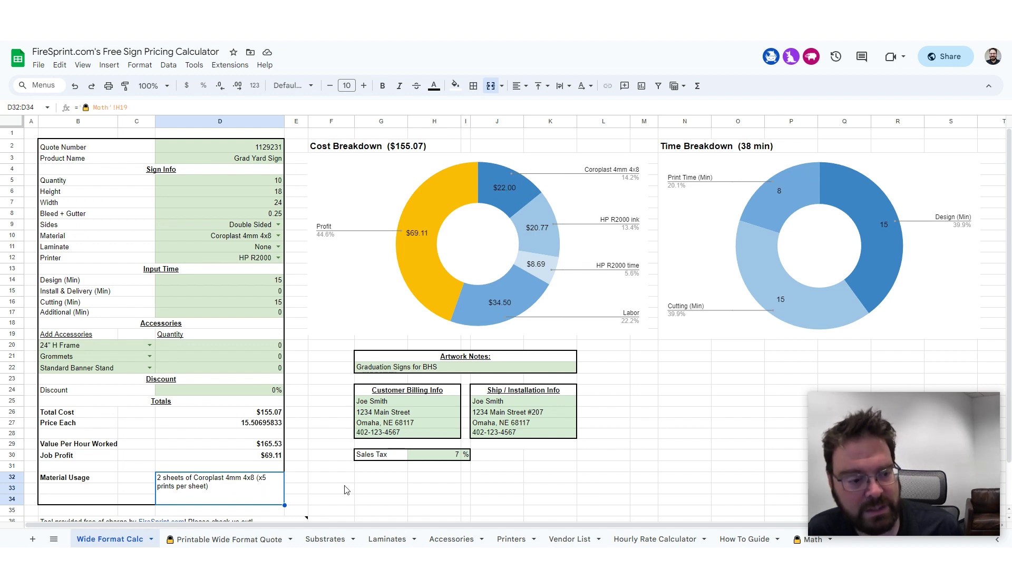
pyautogui.click(324, 539)
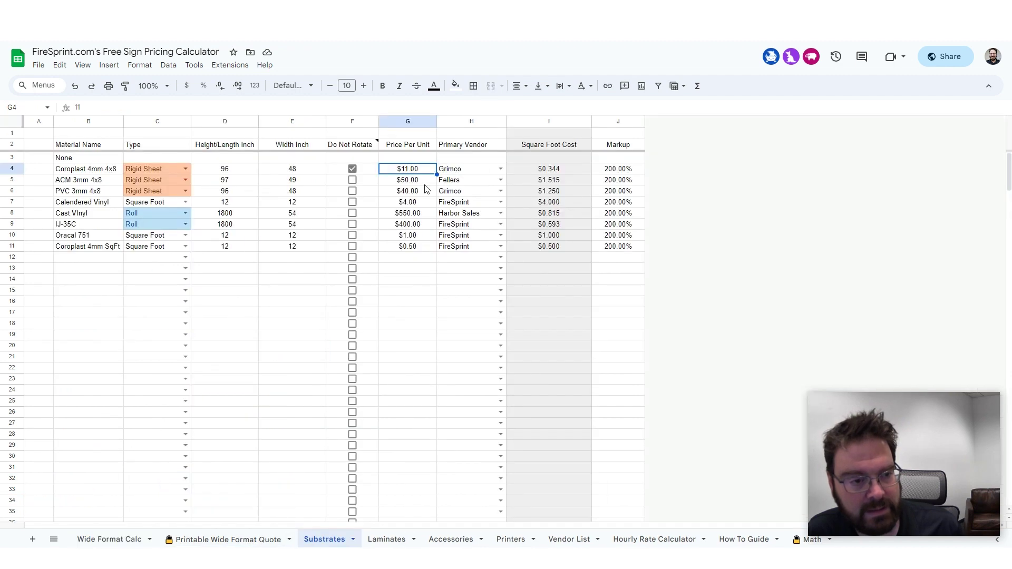
pyautogui.click(115, 541)
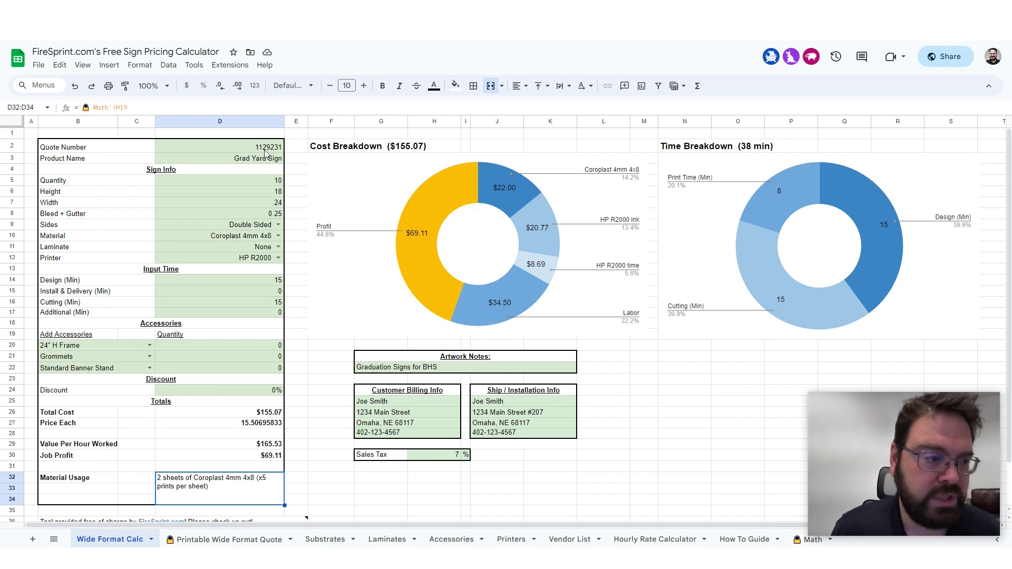
pyautogui.click(278, 215)
pyautogui.write('0')
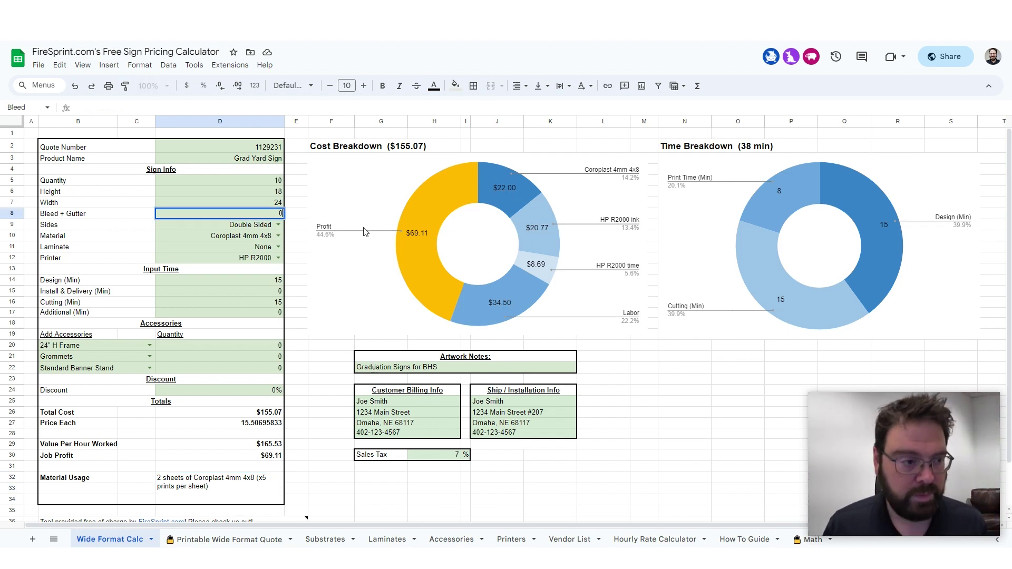
pyautogui.click(296, 219)
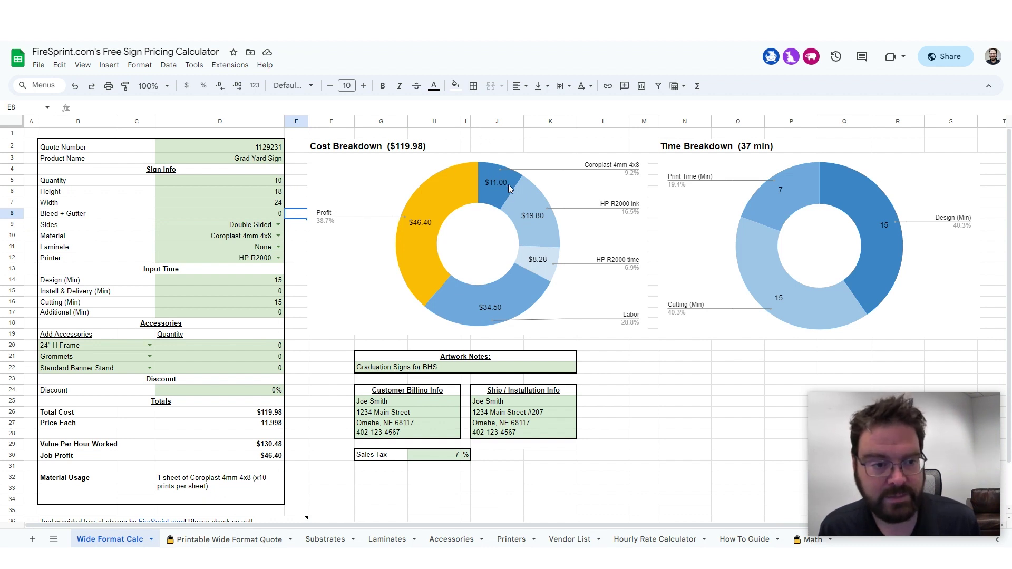
pyautogui.click(277, 213)
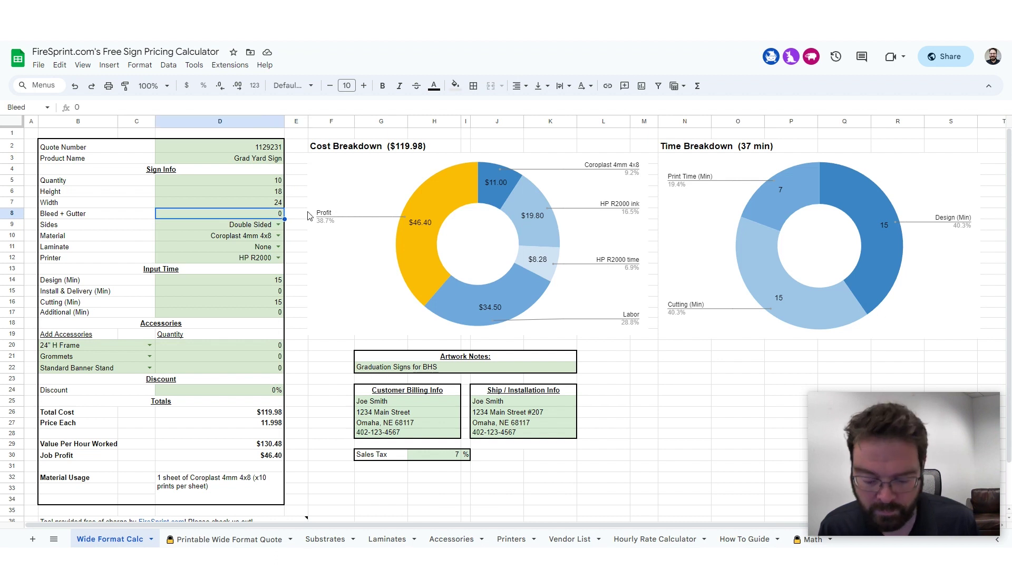
pyautogui.write('.25')
pyautogui.click(297, 218)
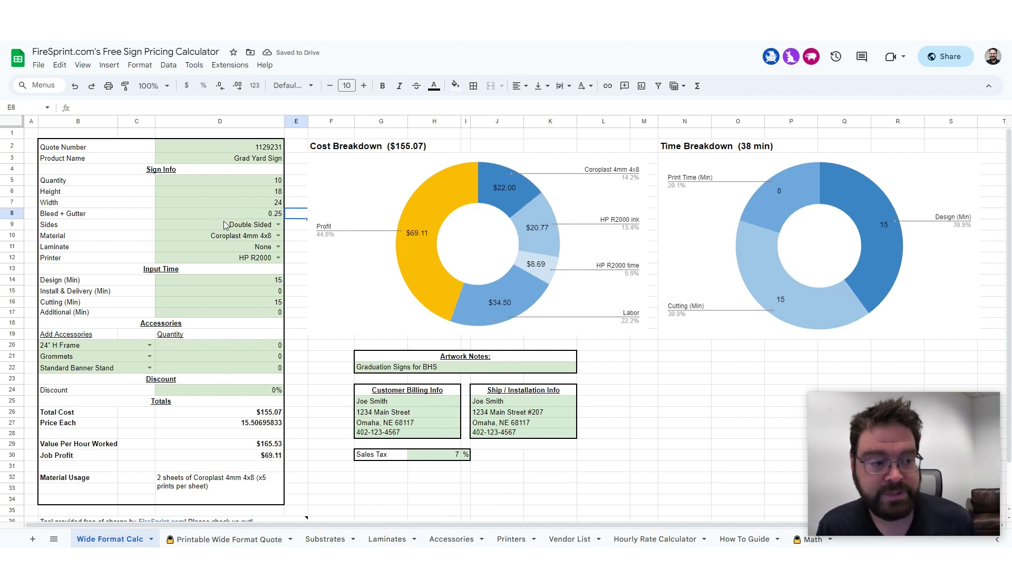
# - Try single-sided signs, then set the number of sides back to double-sided
pyautogui.click(278, 225)
pyautogui.click(255, 242)
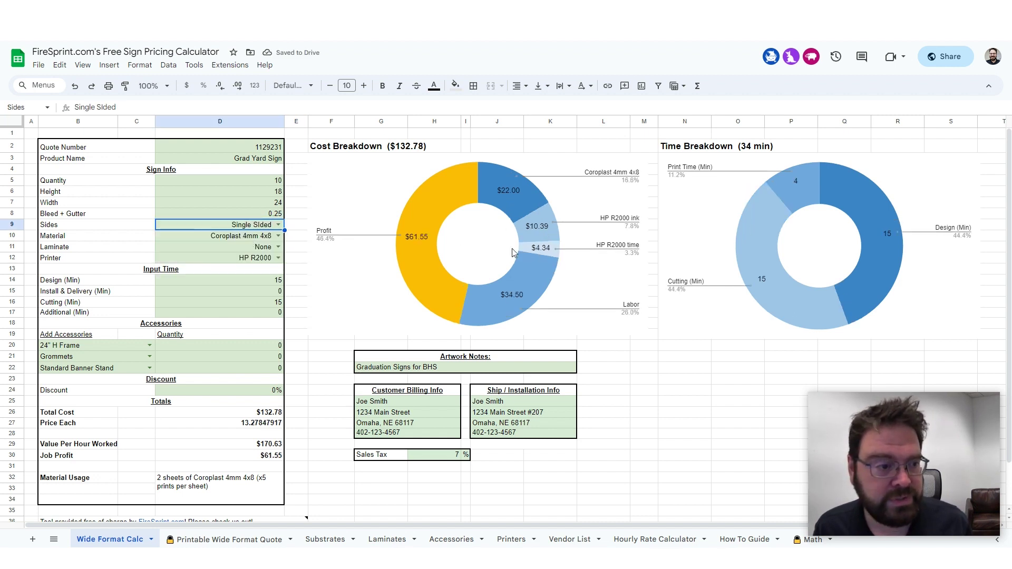
pyautogui.click(278, 224)
pyautogui.click(264, 252)
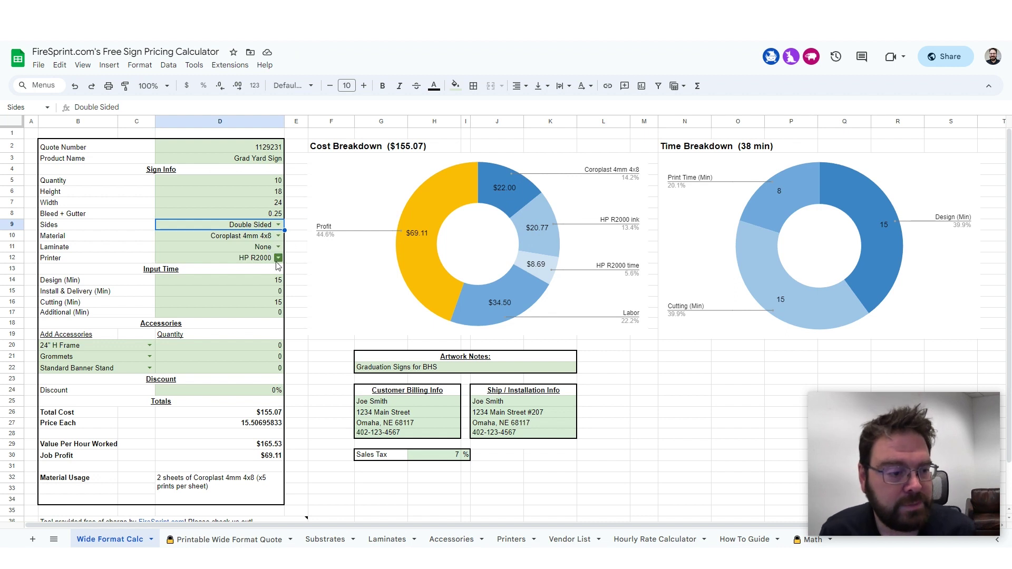
# - Price the job on the HP Latex 360, then restore the HP R2000 printer
pyautogui.click(278, 258)
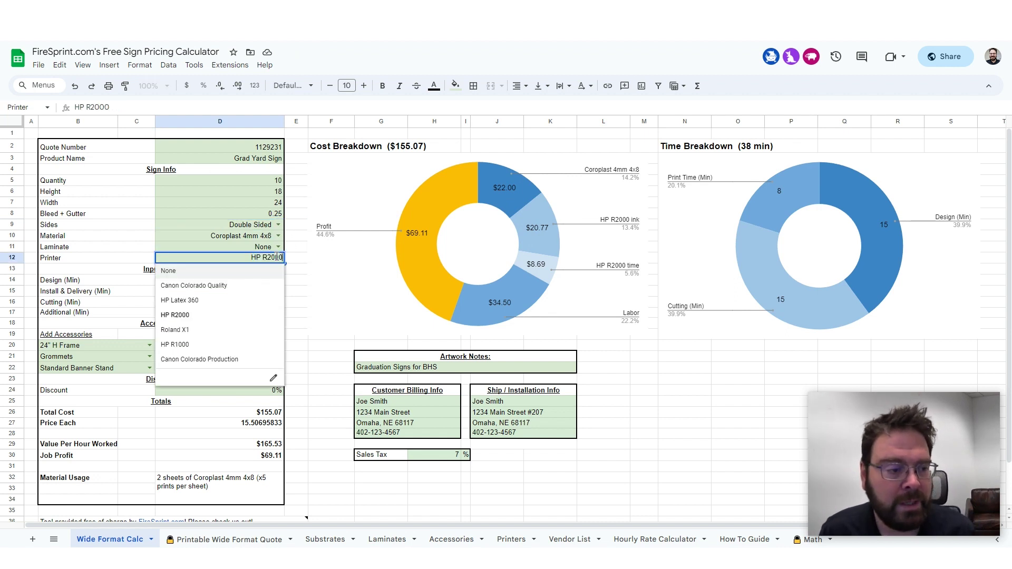
pyautogui.click(216, 301)
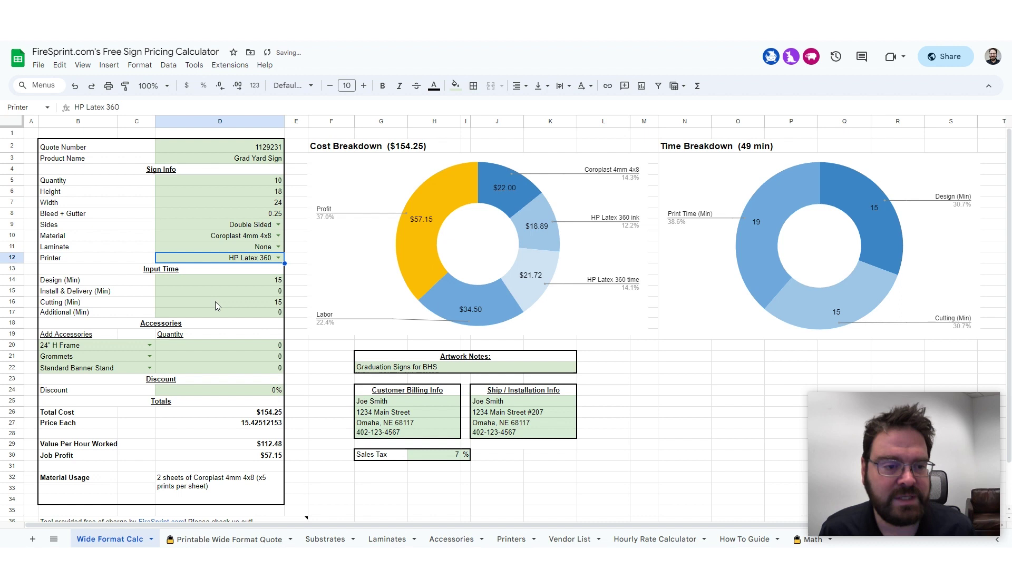
pyautogui.click(278, 258)
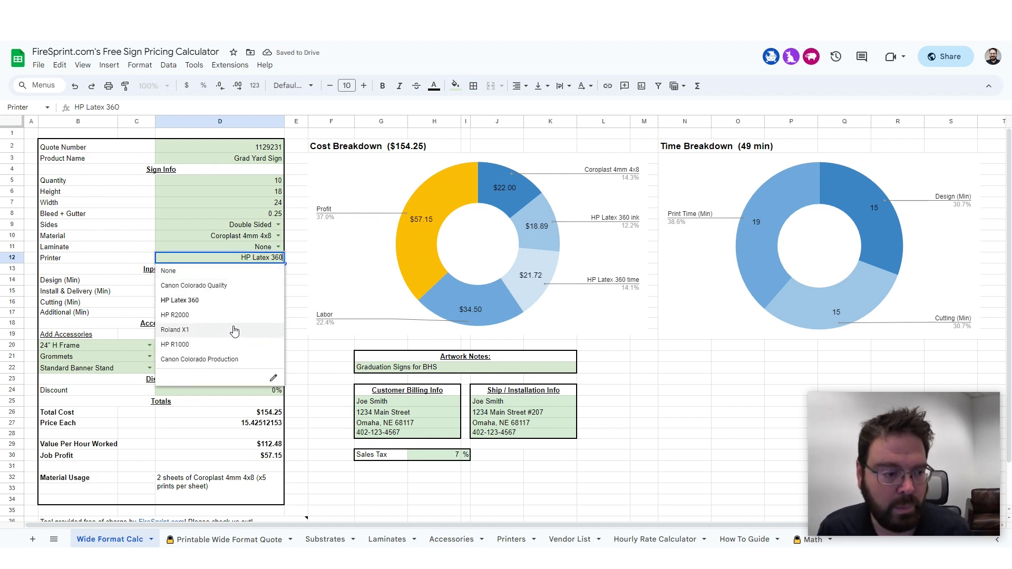
pyautogui.click(211, 314)
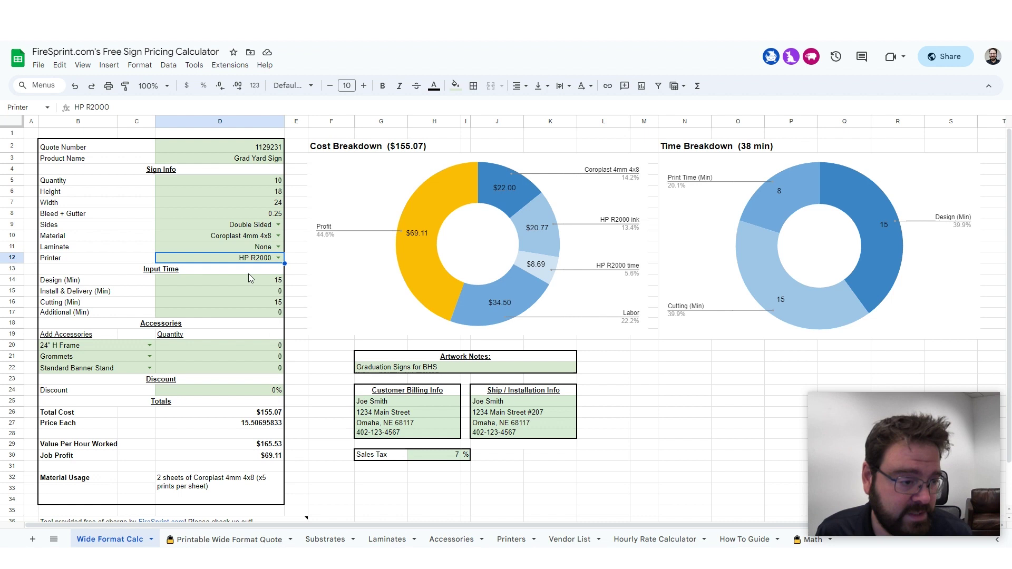
pyautogui.click(278, 257)
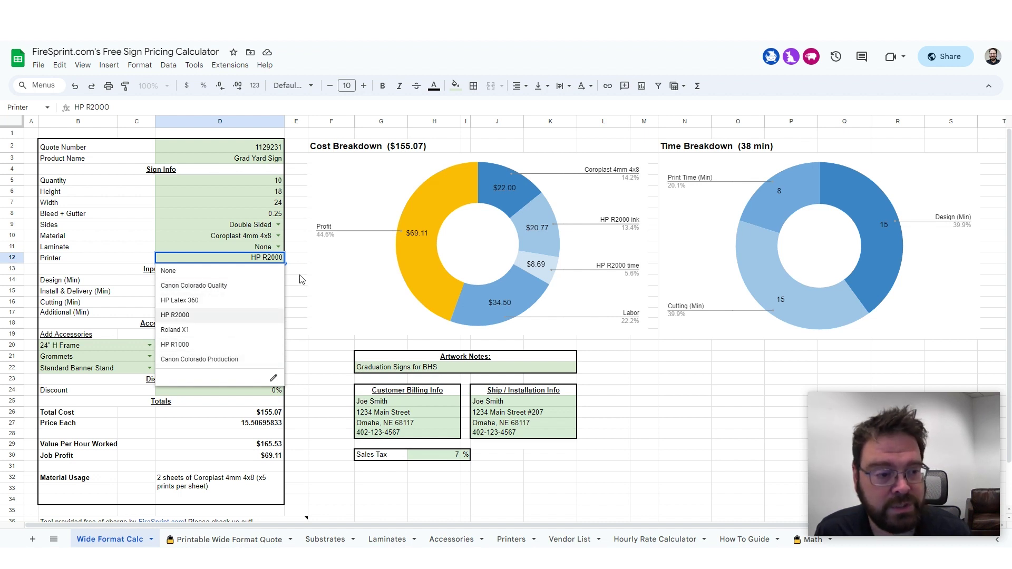
pyautogui.click(299, 258)
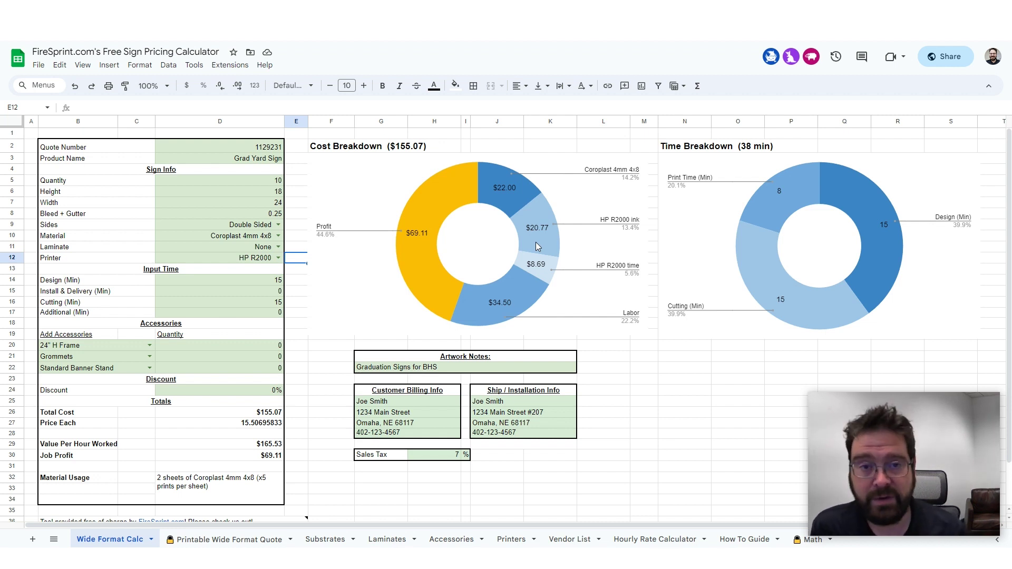
pyautogui.click(265, 280)
pyautogui.click(258, 302)
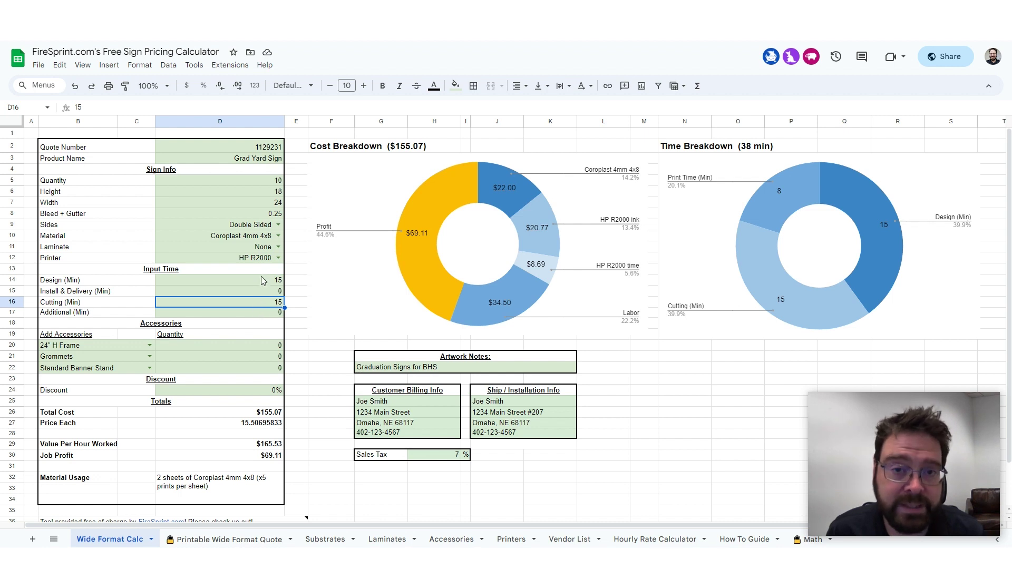
pyautogui.click(262, 272)
pyautogui.click(263, 280)
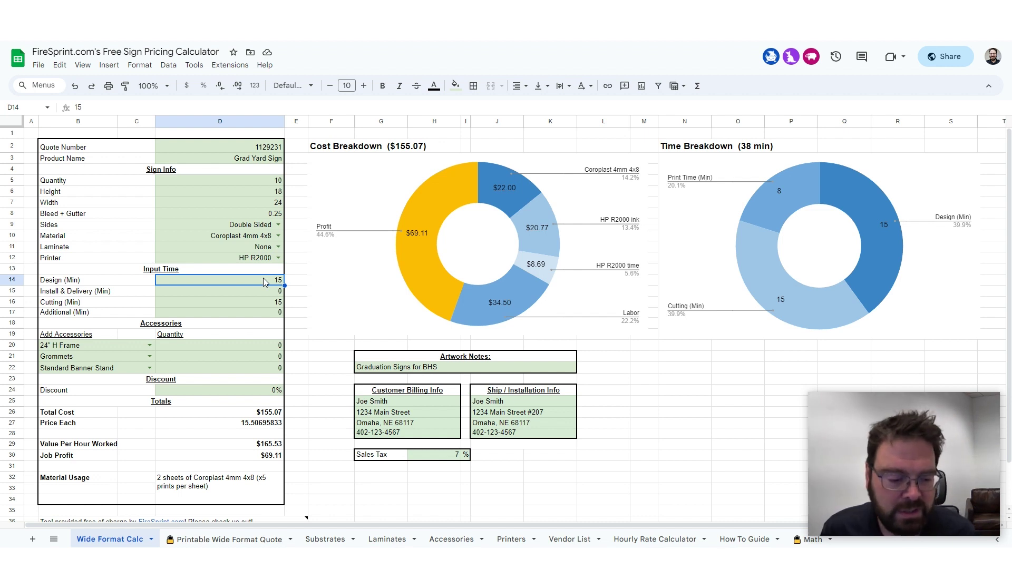
pyautogui.write('30')
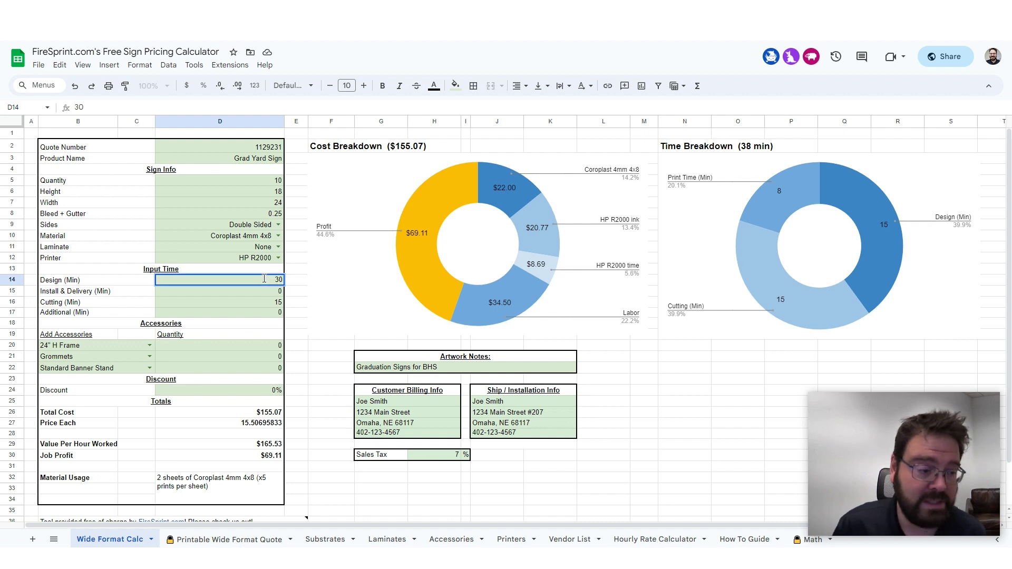
pyautogui.press('Return')
pyautogui.press('Down')
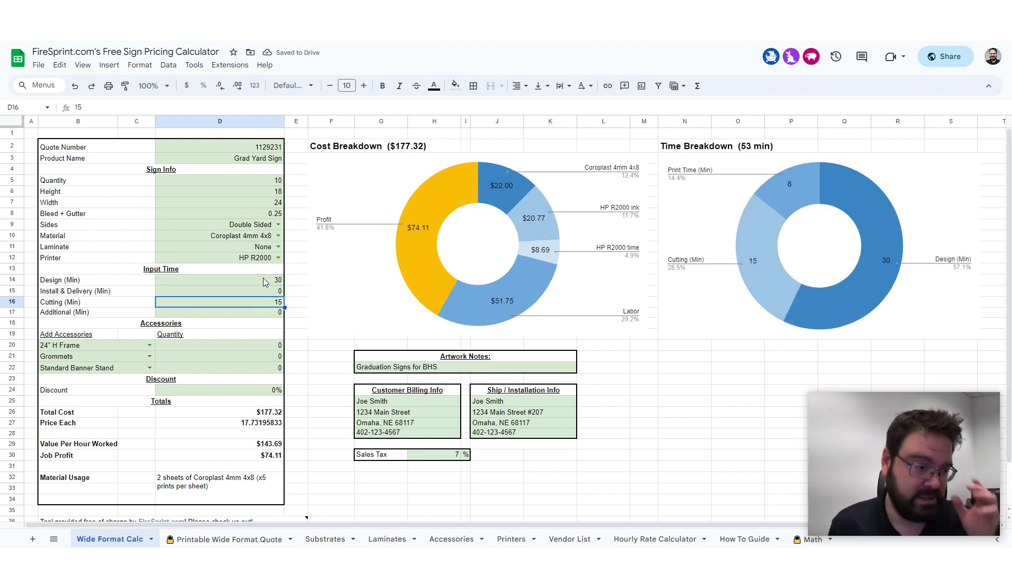
pyautogui.click(263, 278)
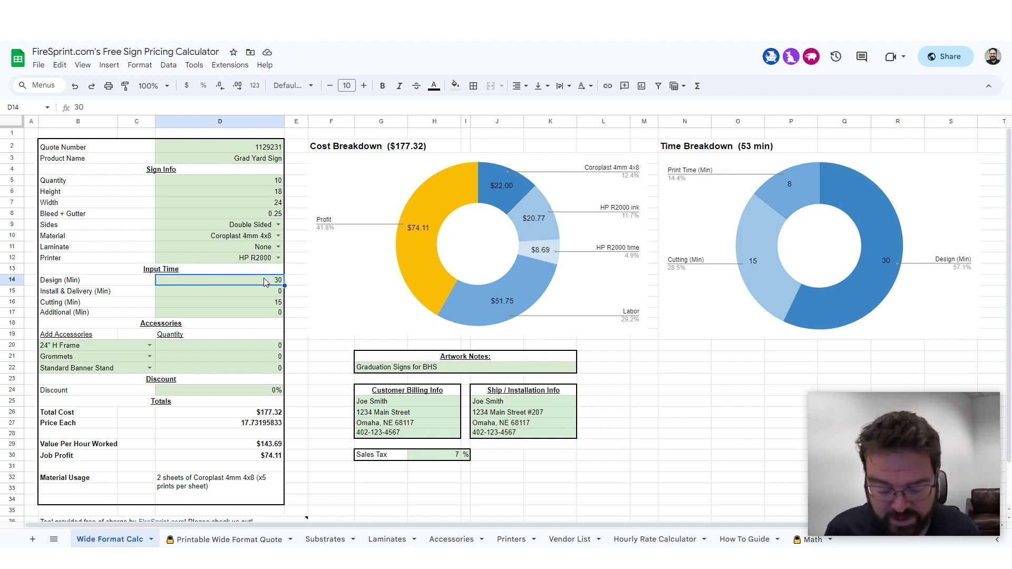
pyautogui.write('60')
pyautogui.press('Return')
pyautogui.press('Up')
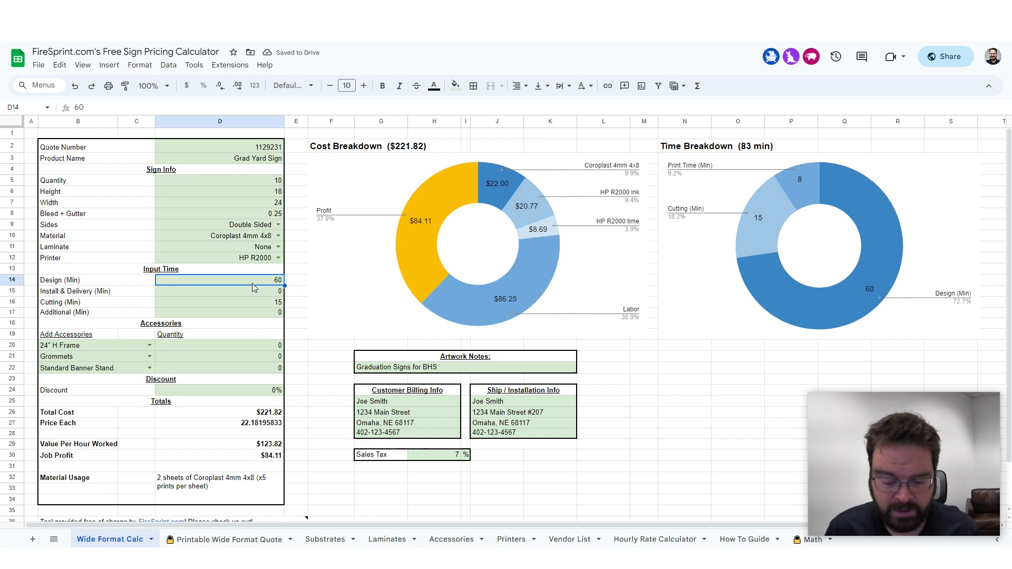
pyautogui.write('15')
pyautogui.press('Return')
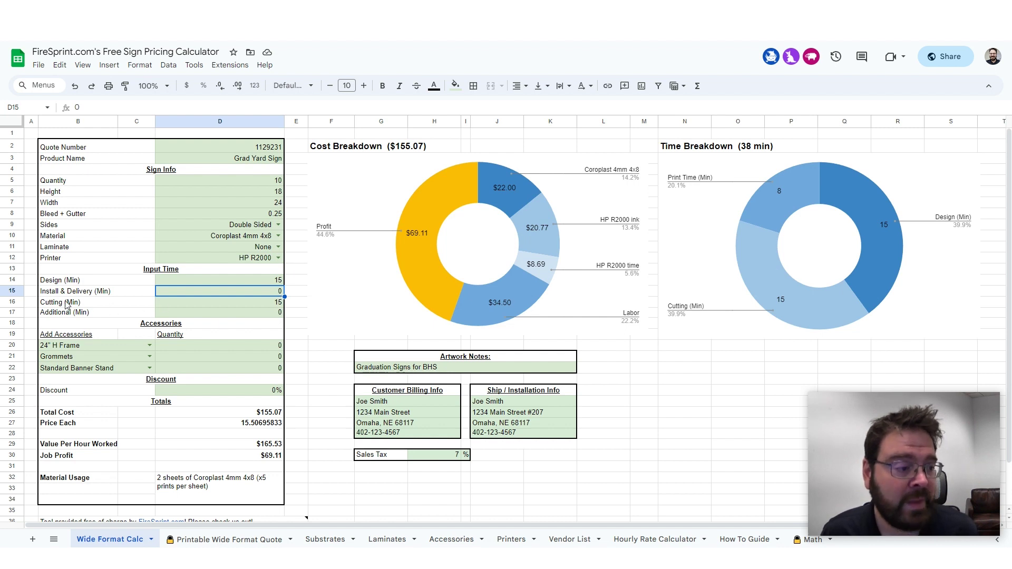
# - Check the cutting time value, then bring up the Vendor List sheet's tab options
pyautogui.click(228, 305)
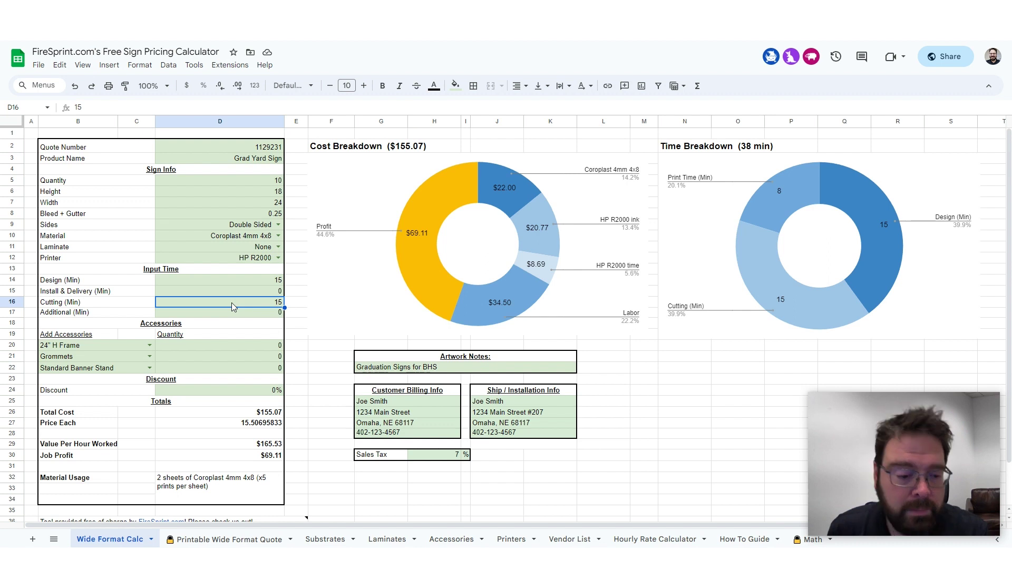
pyautogui.rightClick(563, 541)
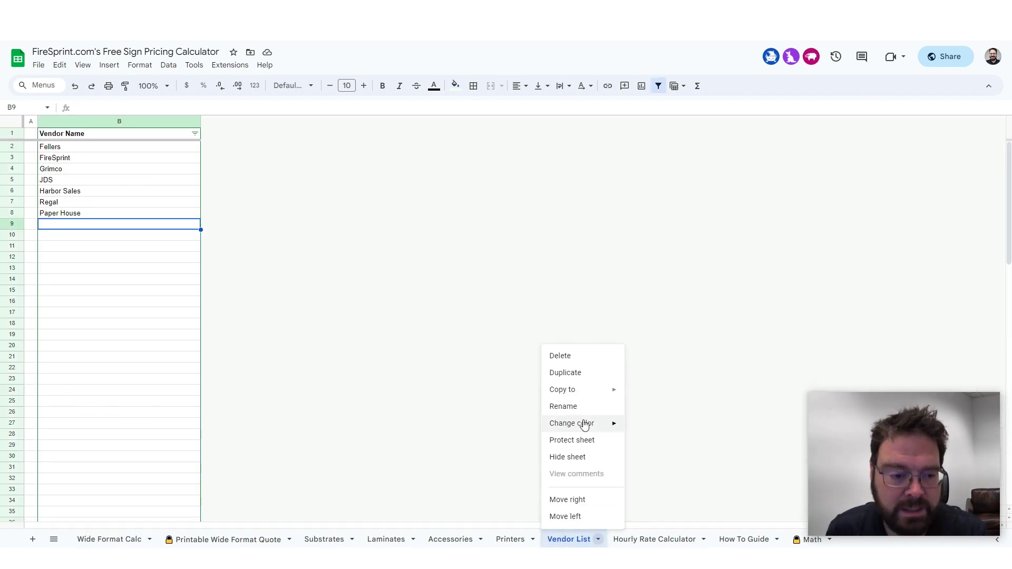
pyautogui.moveTo(579, 399)
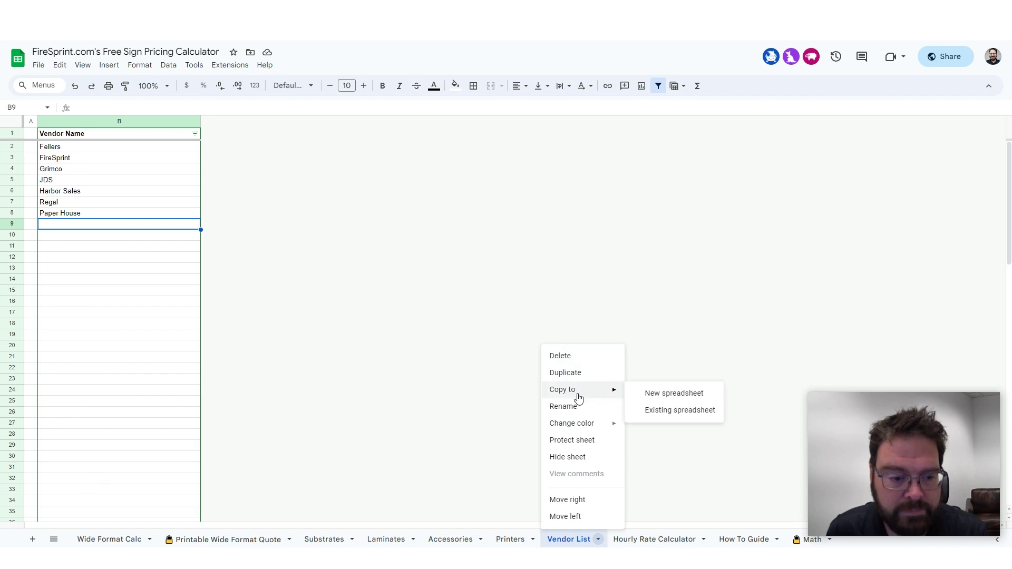
pyautogui.click(33, 540)
pyautogui.click(33, 540)
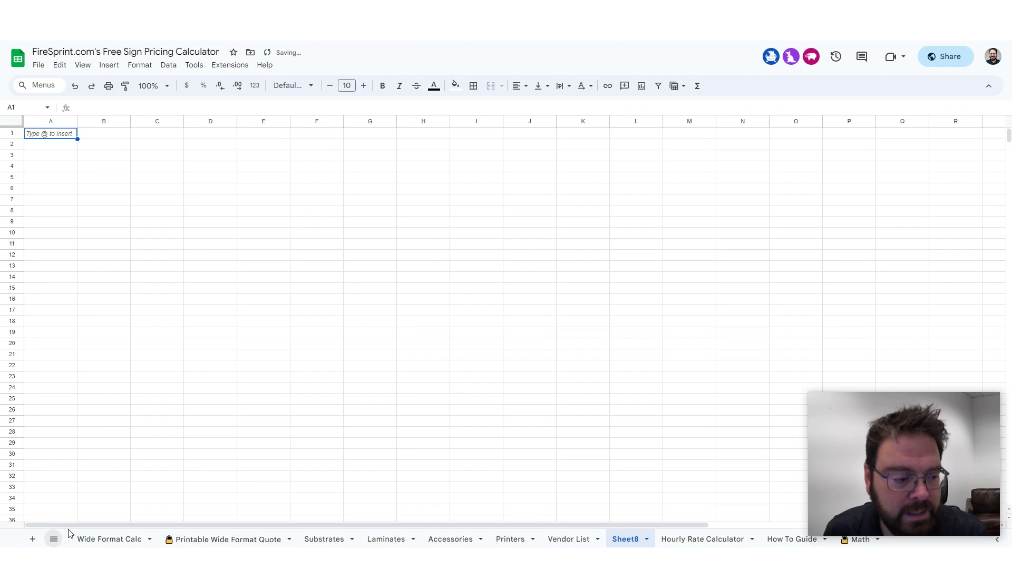
pyautogui.doubleClick(626, 540)
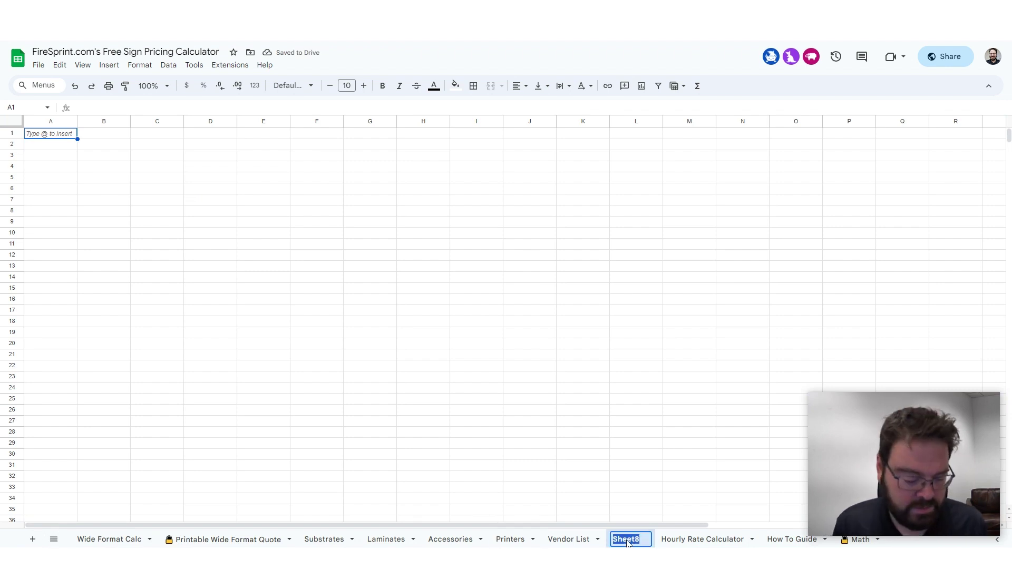
pyautogui.write('Time Tracking Notes')
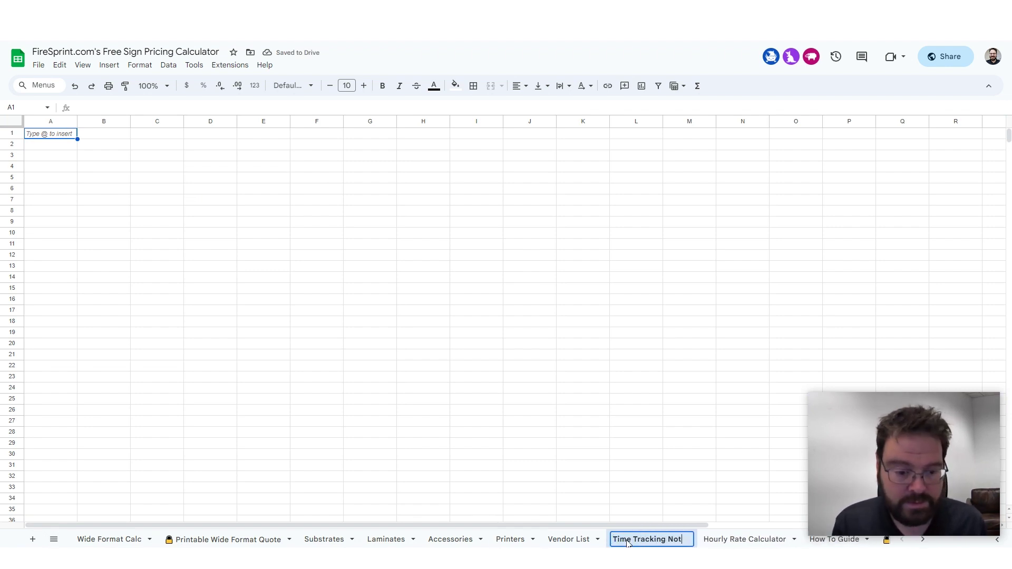
pyautogui.click(635, 454)
pyautogui.click(126, 157)
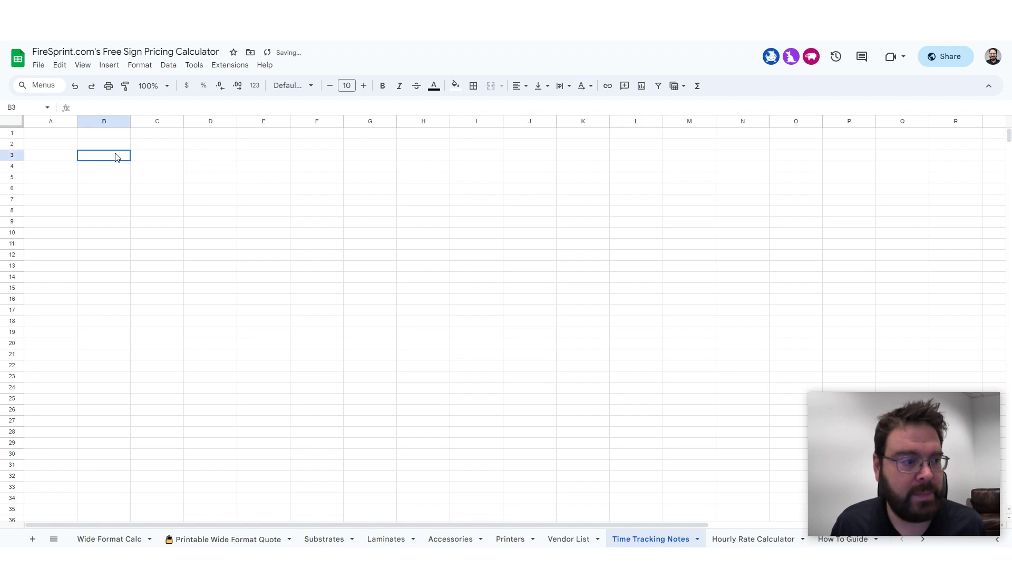
pyautogui.click(155, 159)
pyautogui.click(123, 169)
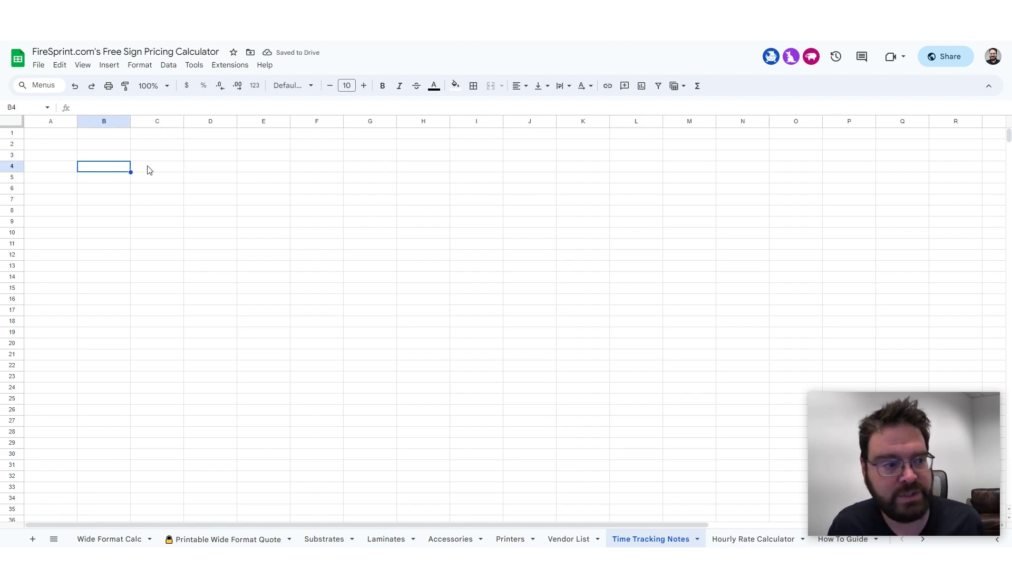
pyautogui.click(151, 168)
pyautogui.rightClick(636, 541)
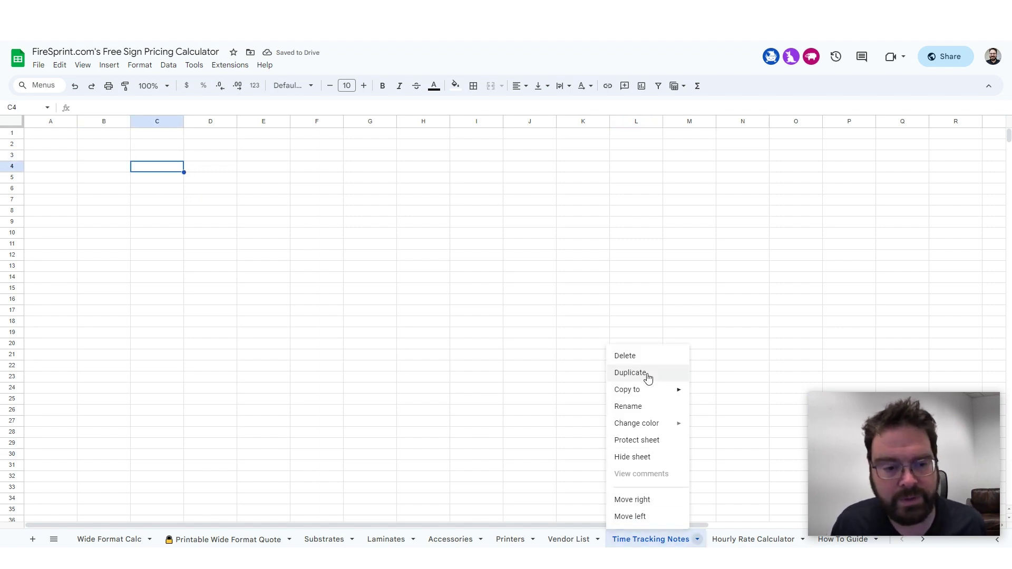
pyautogui.click(643, 358)
pyautogui.click(618, 319)
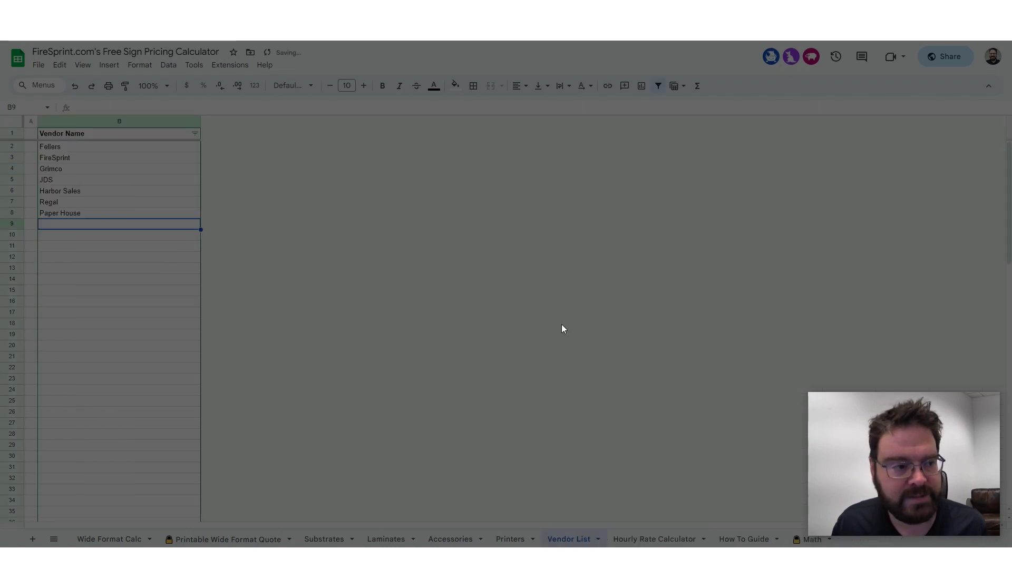
# - On Wide Format Calc, remove Grommets and Standard Banner Stand from the accessories
pyautogui.click(114, 540)
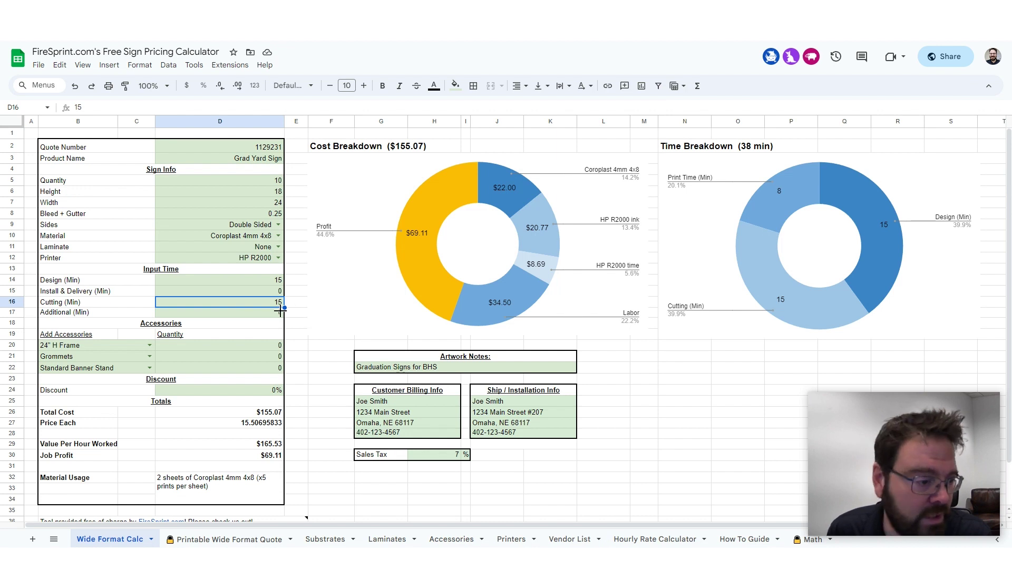
pyautogui.click(149, 357)
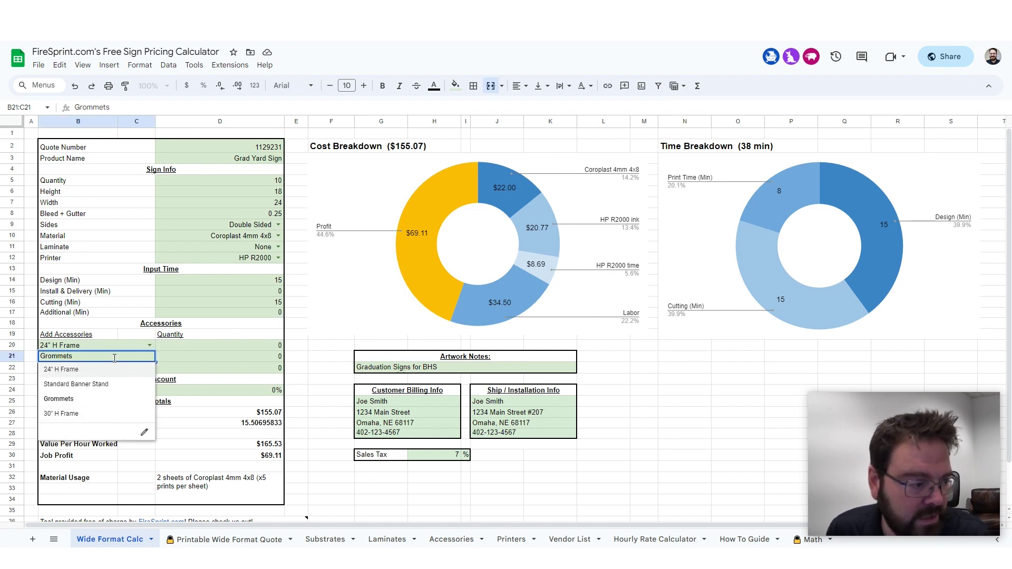
pyautogui.moveTo(115, 359); pyautogui.dragTo(1, 360)
pyautogui.press('BackSpace')
pyautogui.click(134, 370)
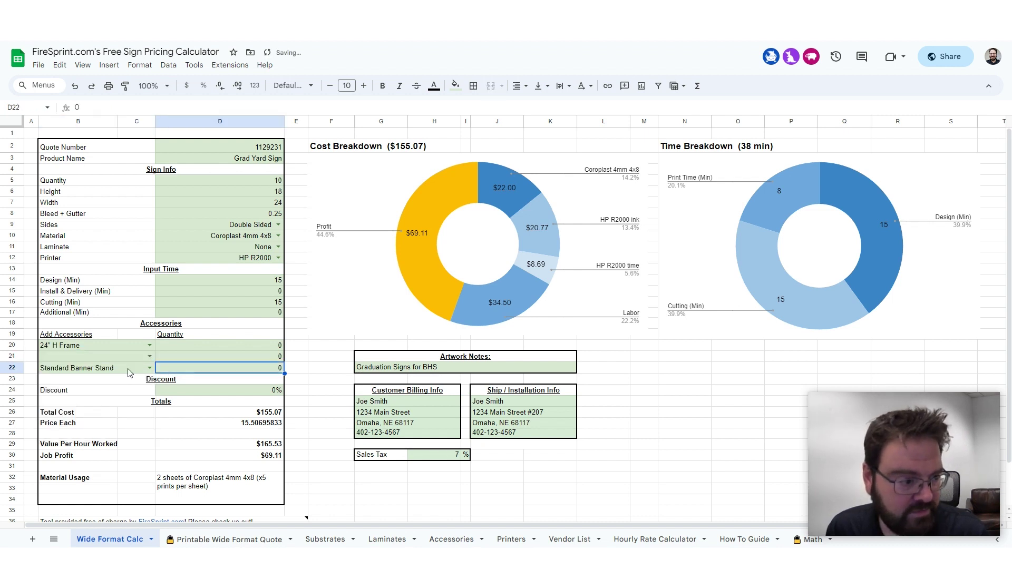
pyautogui.click(133, 371)
pyautogui.moveTo(130, 364); pyautogui.dragTo(3, 360)
pyautogui.press('BackSpace')
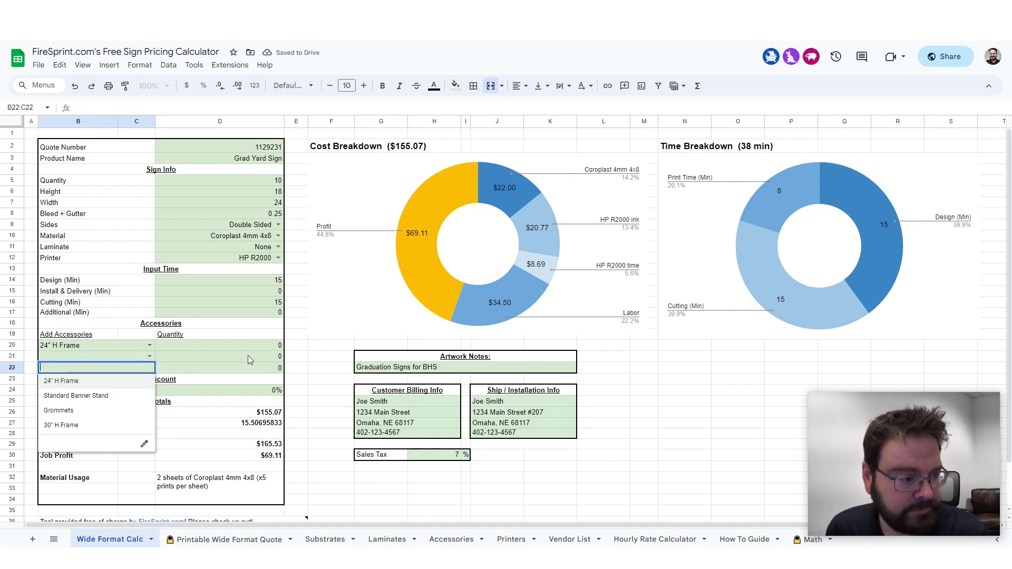
# - Set the 24" H Frame accessory quantity to 10, raising total cost to $174.87
pyautogui.click(223, 364)
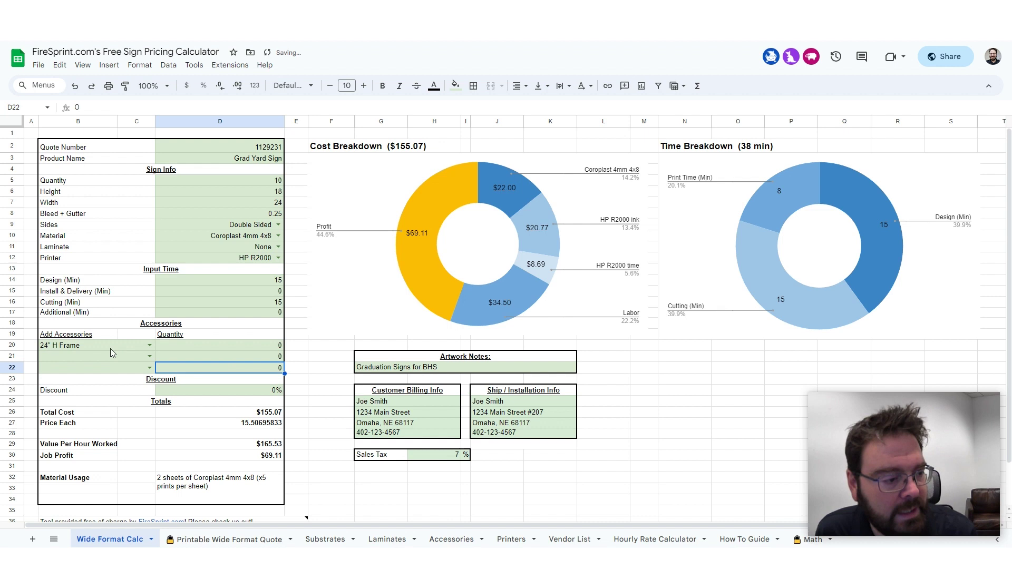
pyautogui.click(112, 347)
pyautogui.click(214, 347)
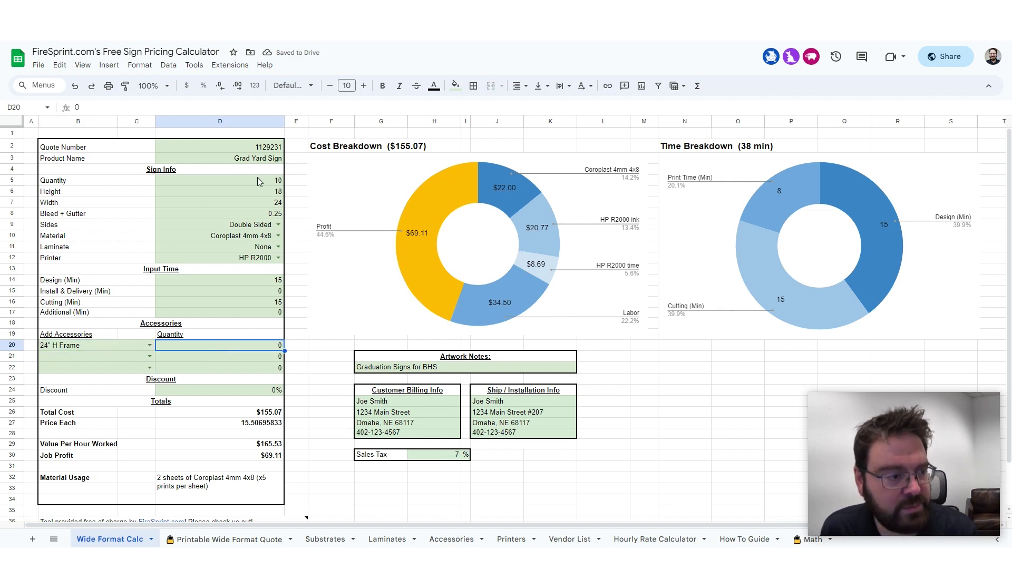
pyautogui.write('10')
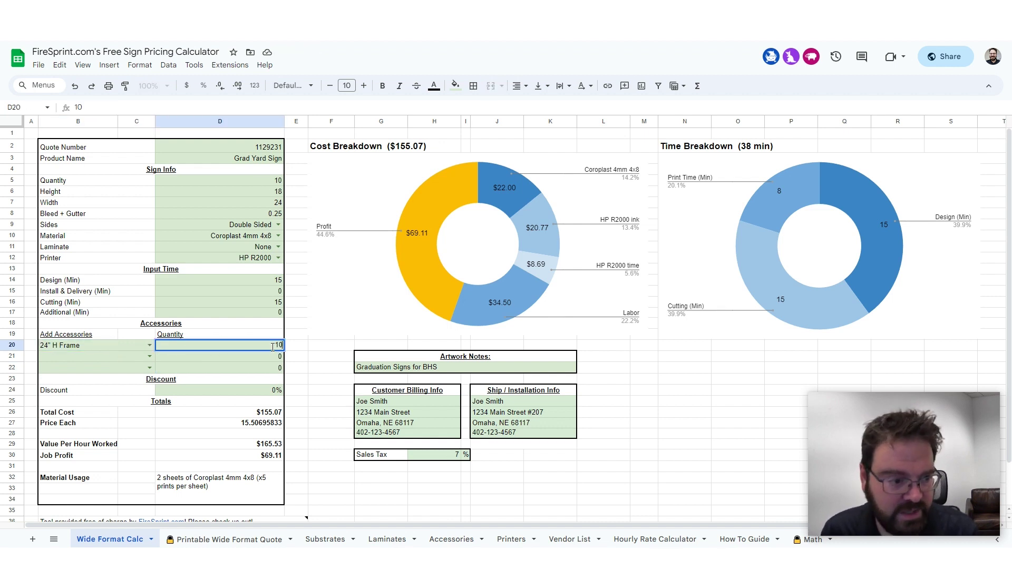
pyautogui.press('Return')
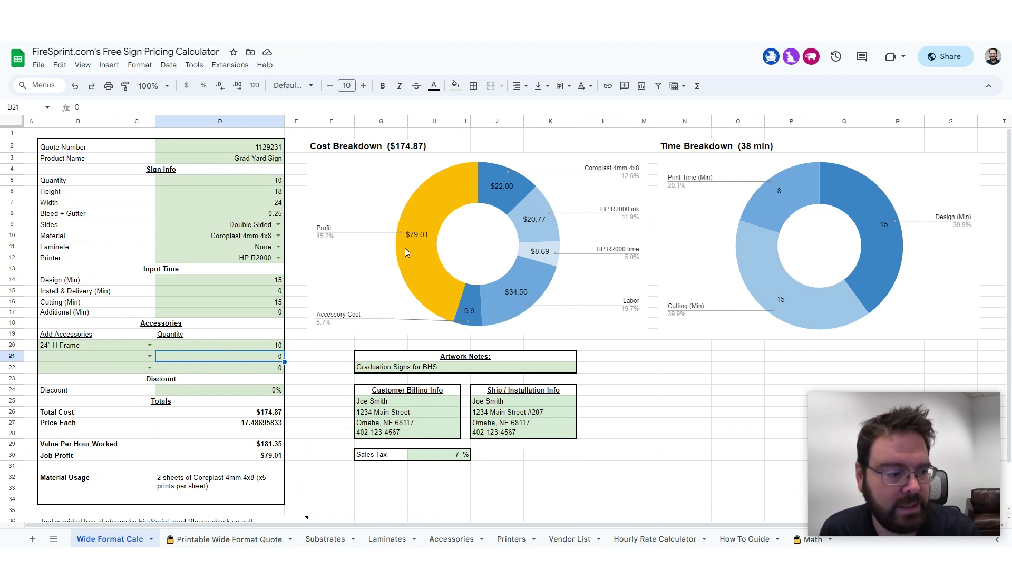
pyautogui.click(193, 393)
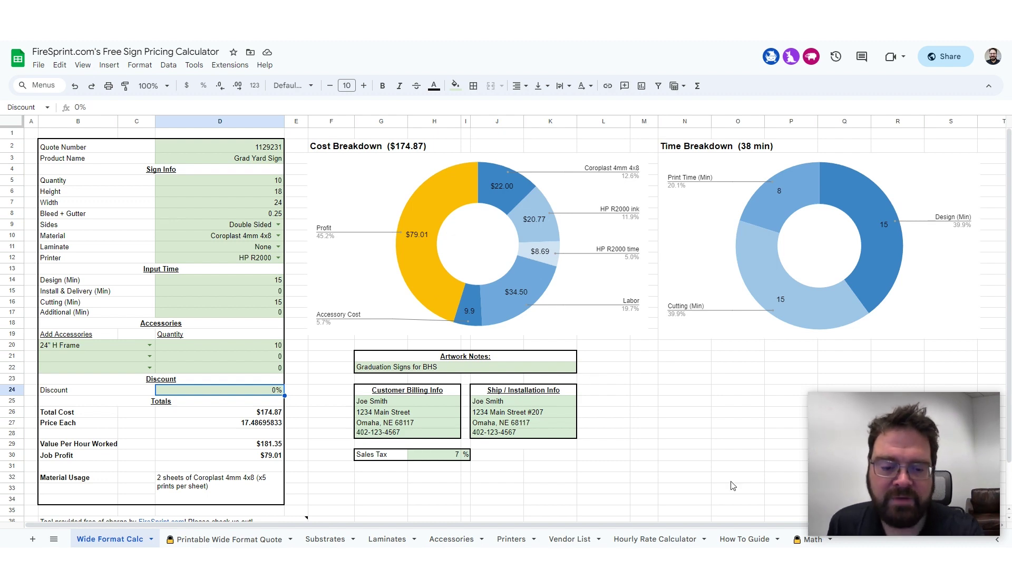
pyautogui.click(812, 540)
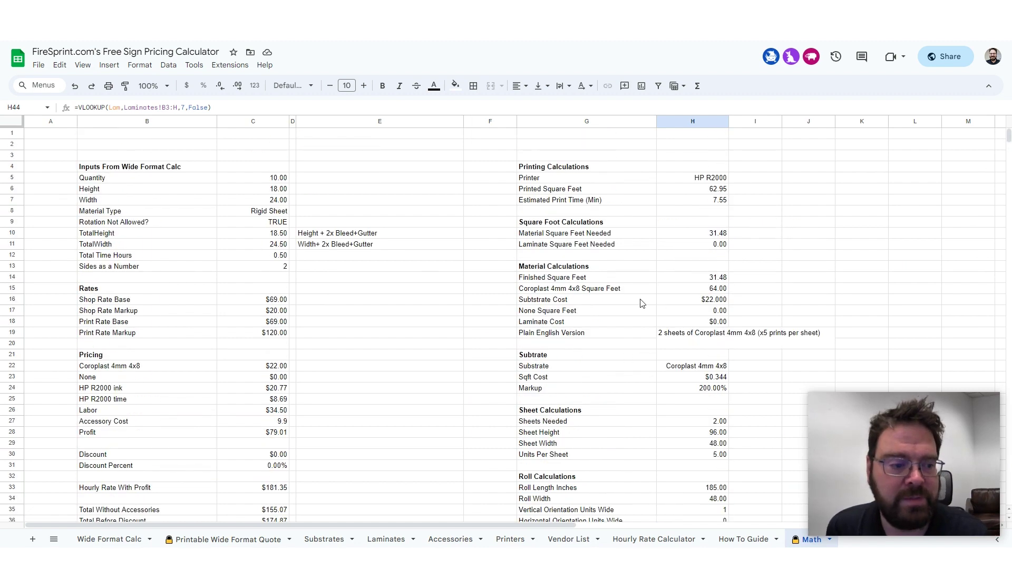
pyautogui.scroll(-1, 236, 430)
pyautogui.click(222, 415)
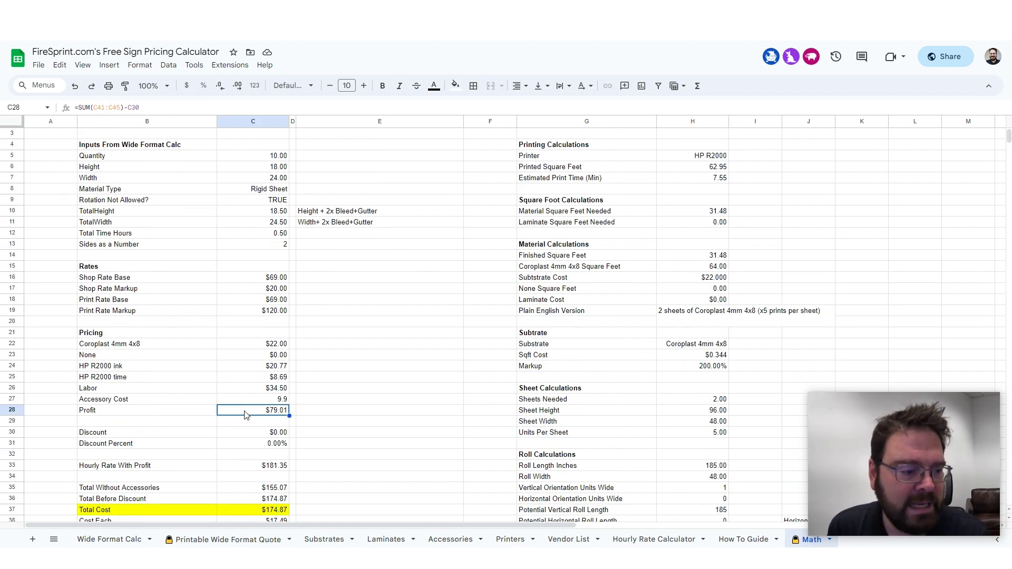
pyautogui.click(111, 543)
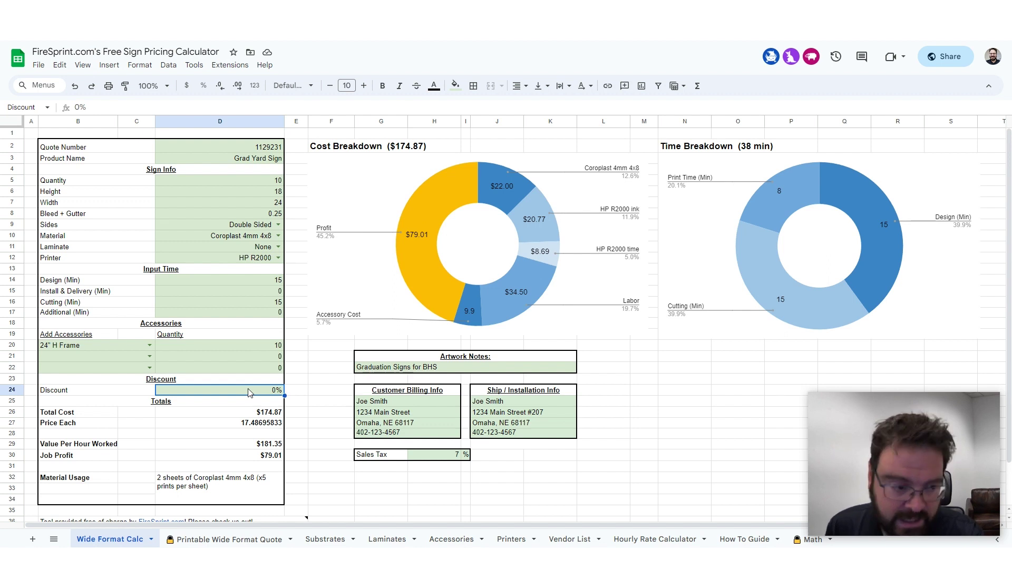
# - Apply a 10% discount, then try 20%, 30% and 0% in the Discount cell
pyautogui.write('10')
pyautogui.press('Return')
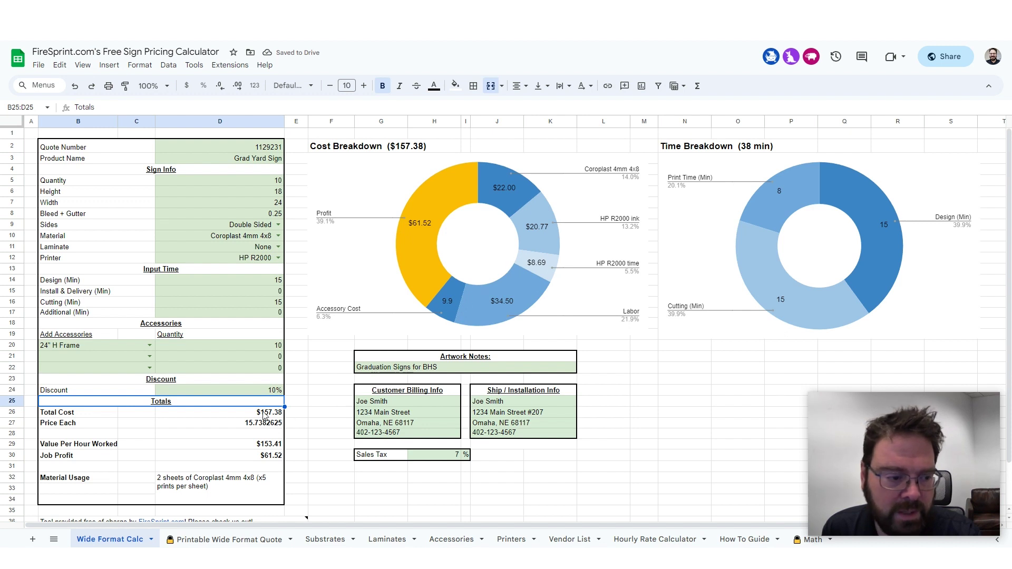
pyautogui.click(273, 390)
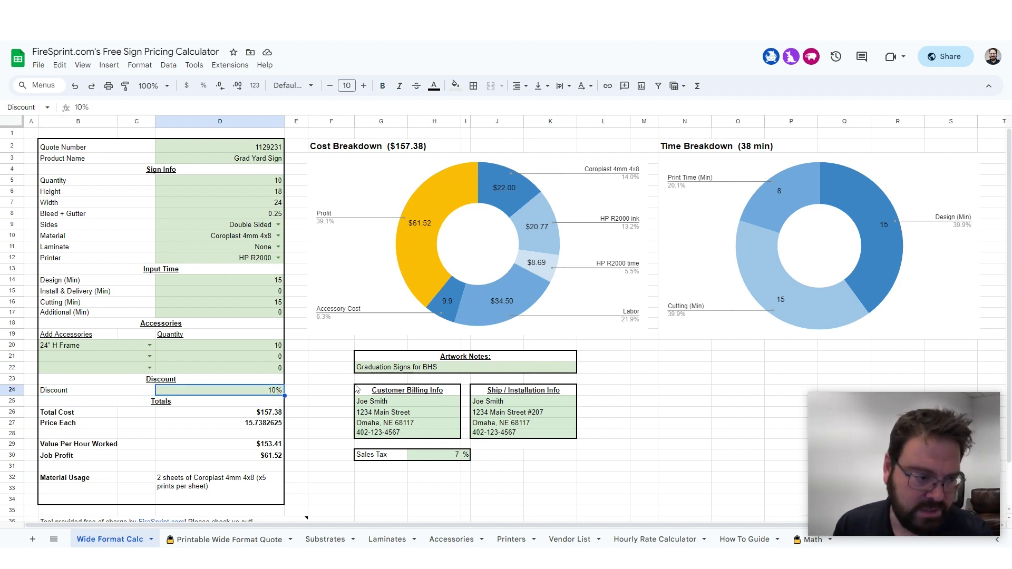
pyautogui.write('20')
pyautogui.click(340, 391)
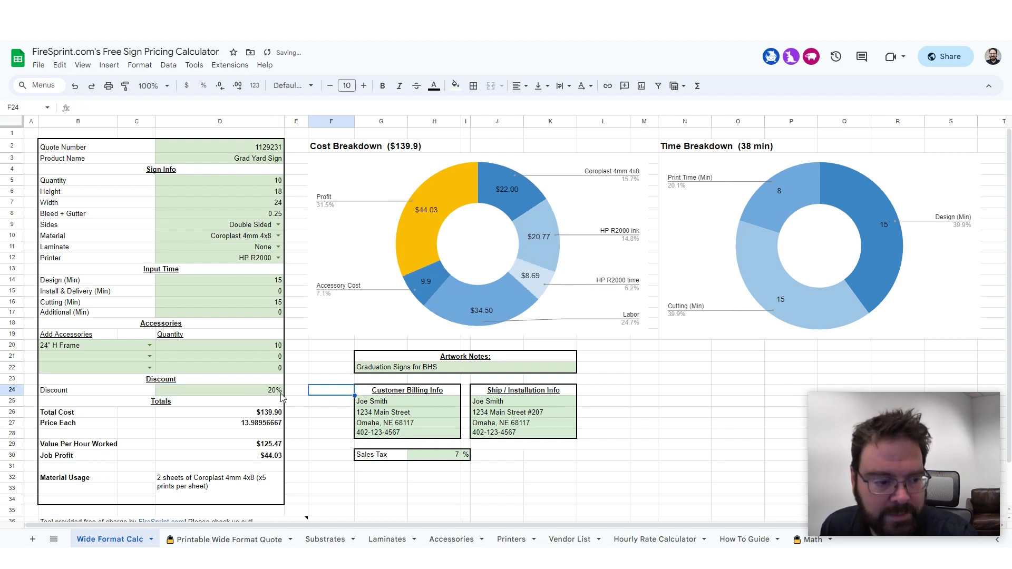
pyautogui.click(272, 393)
pyautogui.write('30')
pyautogui.click(312, 382)
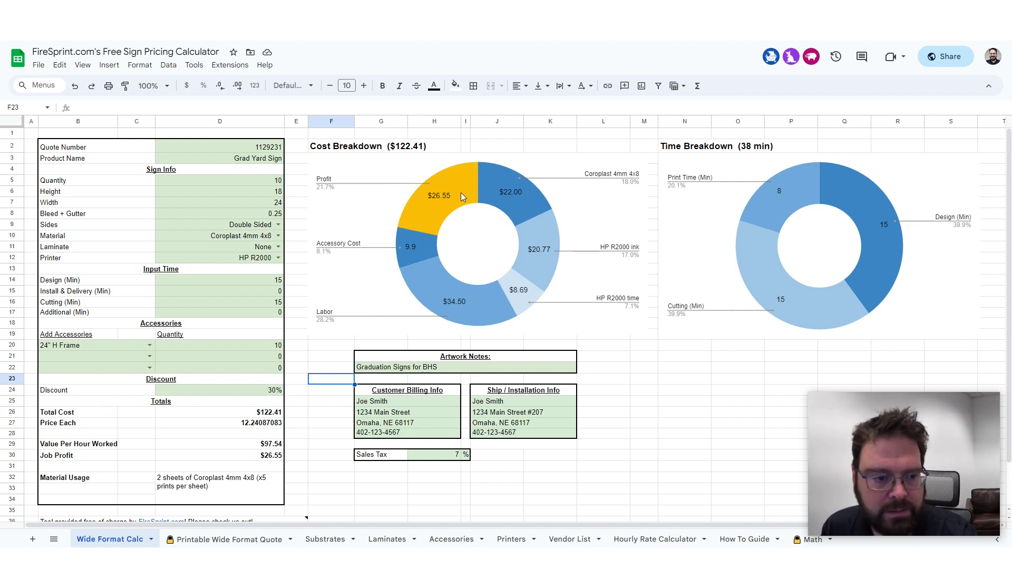
pyautogui.click(282, 395)
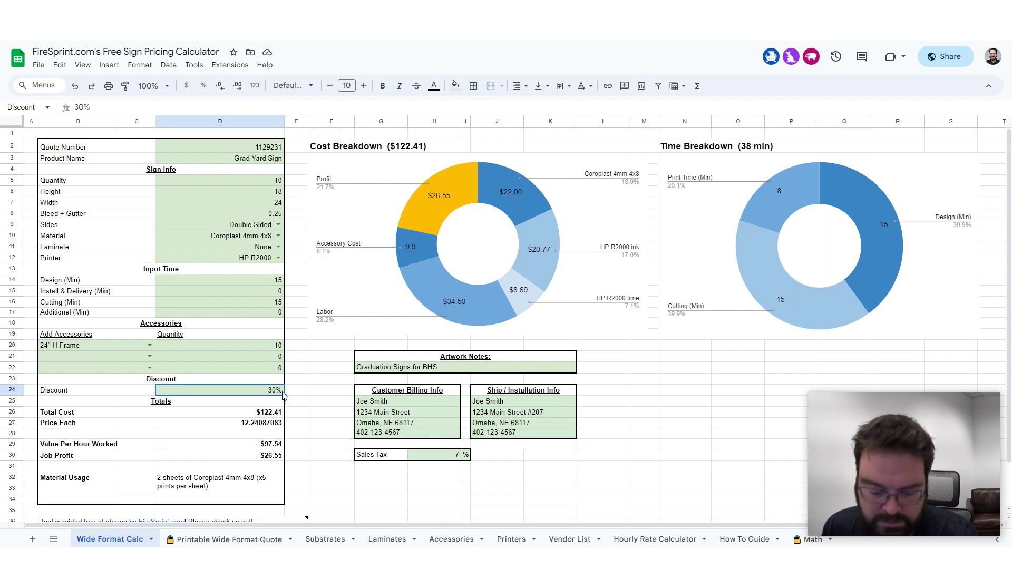
pyautogui.write('0')
pyautogui.click(294, 395)
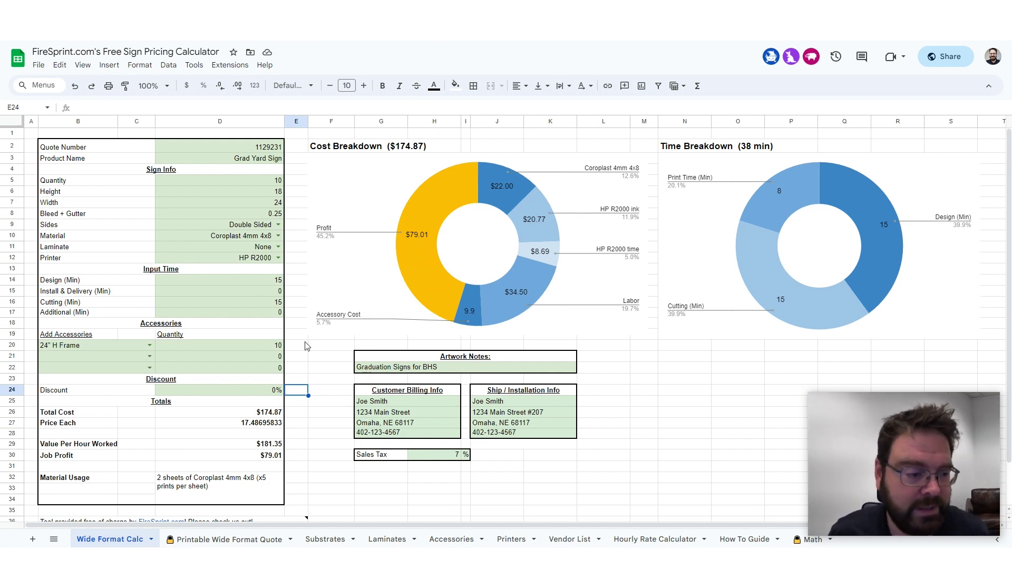
# - Try a 20% discount again, then return it to 10%
pyautogui.click(274, 389)
pyautogui.write('20')
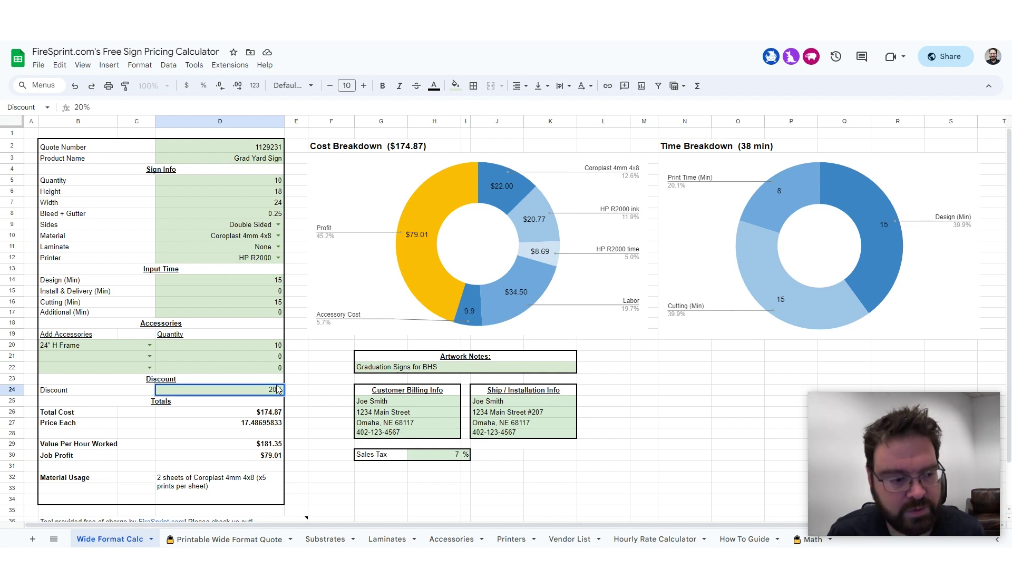
pyautogui.press('Tab')
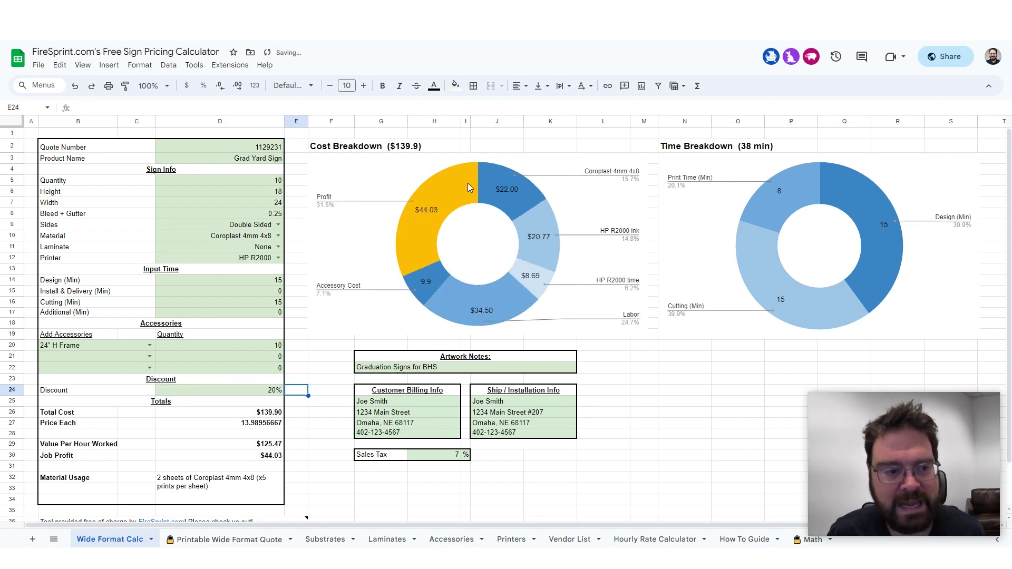
pyautogui.click(238, 393)
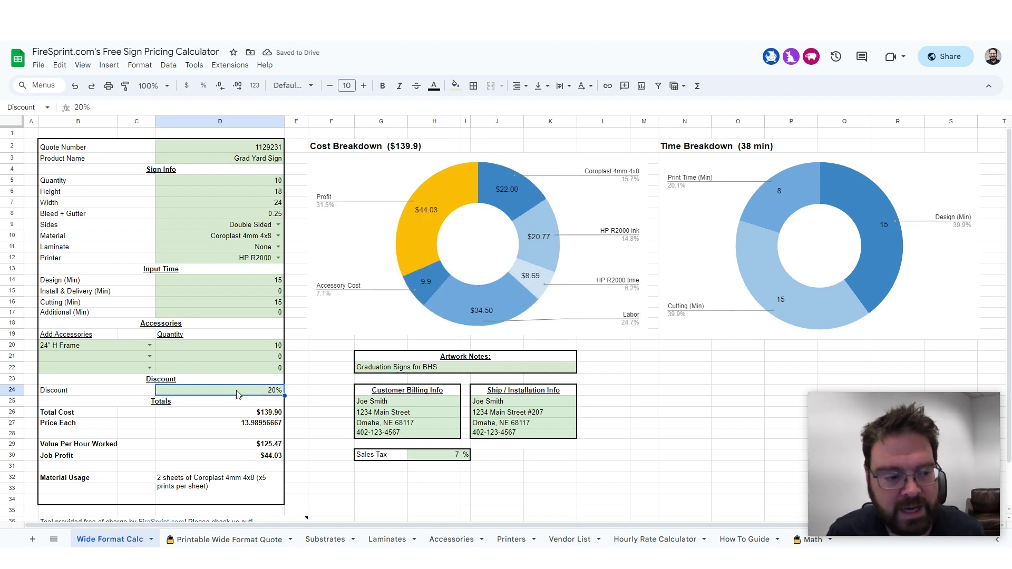
pyautogui.write('10')
pyautogui.click(320, 393)
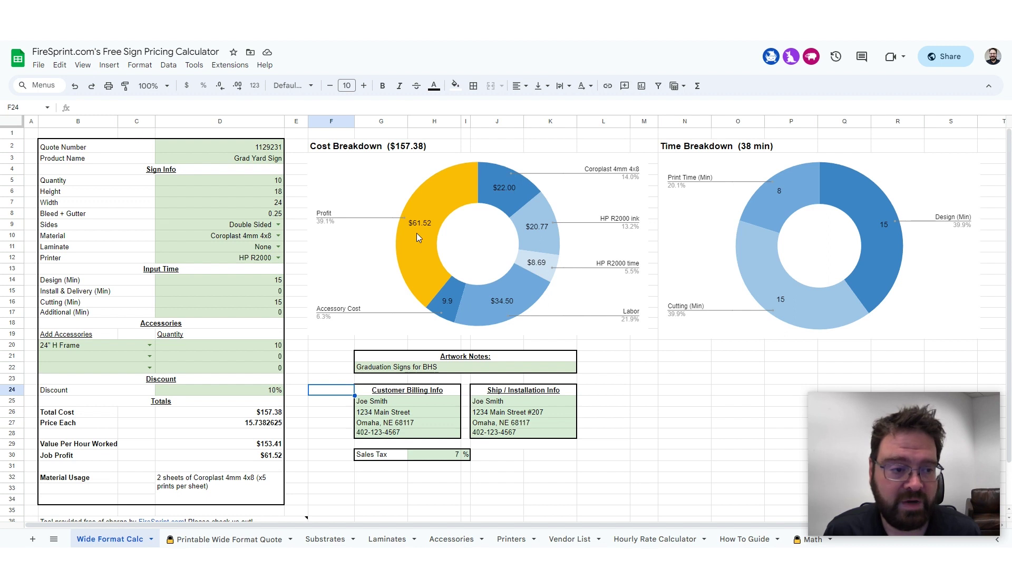
# - Reset the discount to 0% and back to 10%, then view the Printable Wide Format Quote
pyautogui.click(275, 396)
pyautogui.click(332, 411)
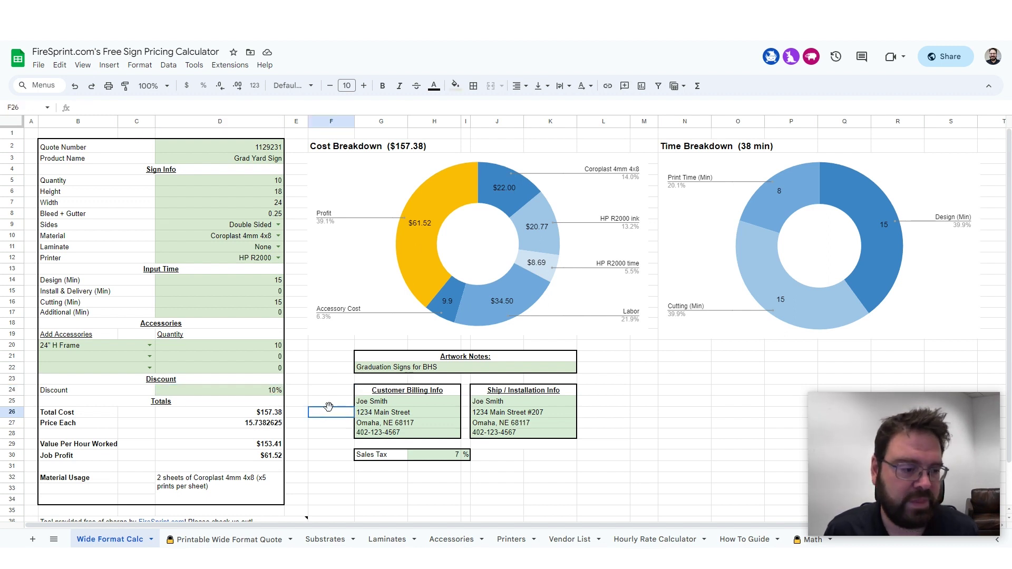
pyautogui.click(250, 393)
pyautogui.write('0')
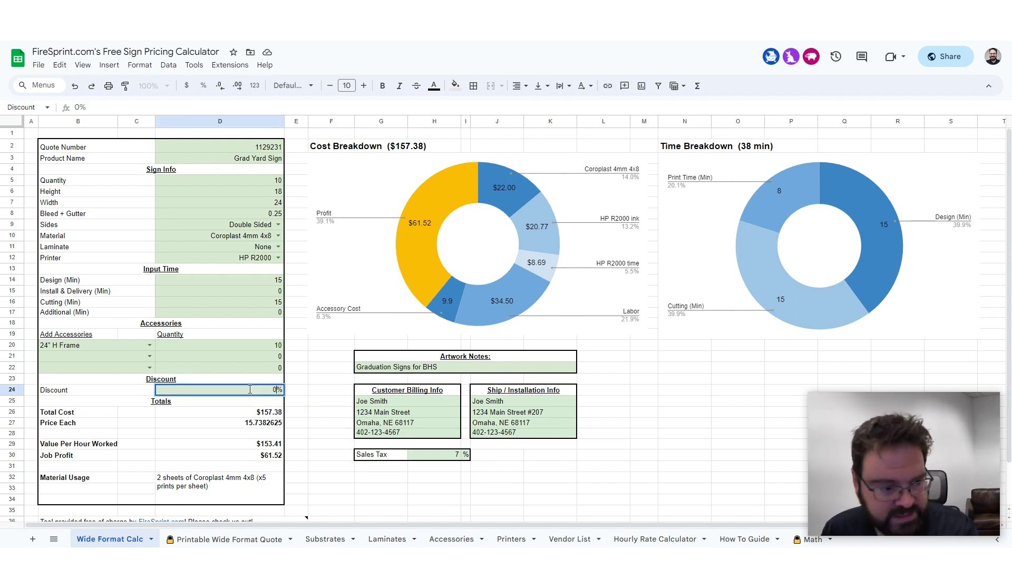
pyautogui.press('Return')
pyautogui.click(250, 393)
pyautogui.write('10')
pyautogui.click(296, 402)
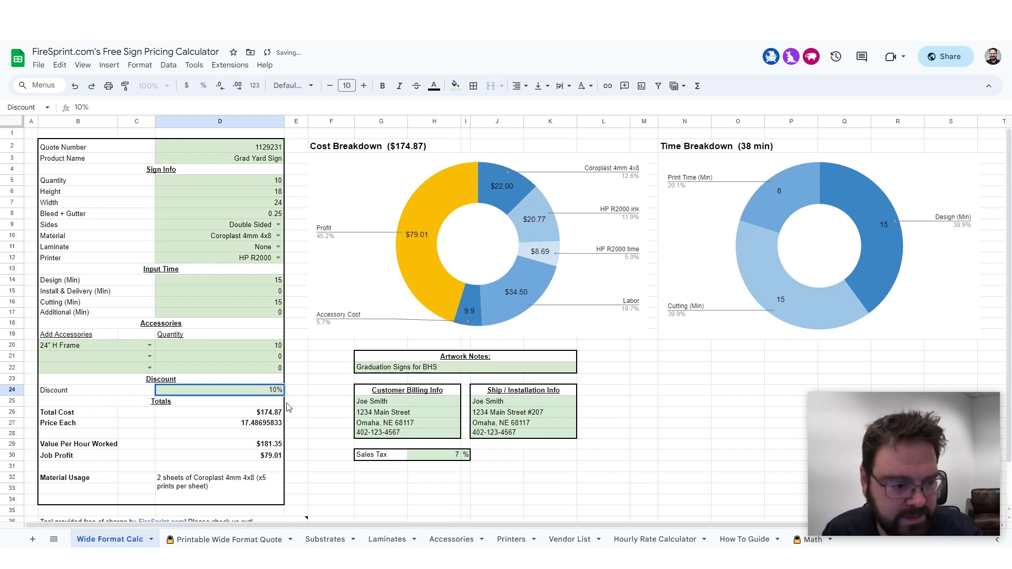
pyautogui.click(246, 539)
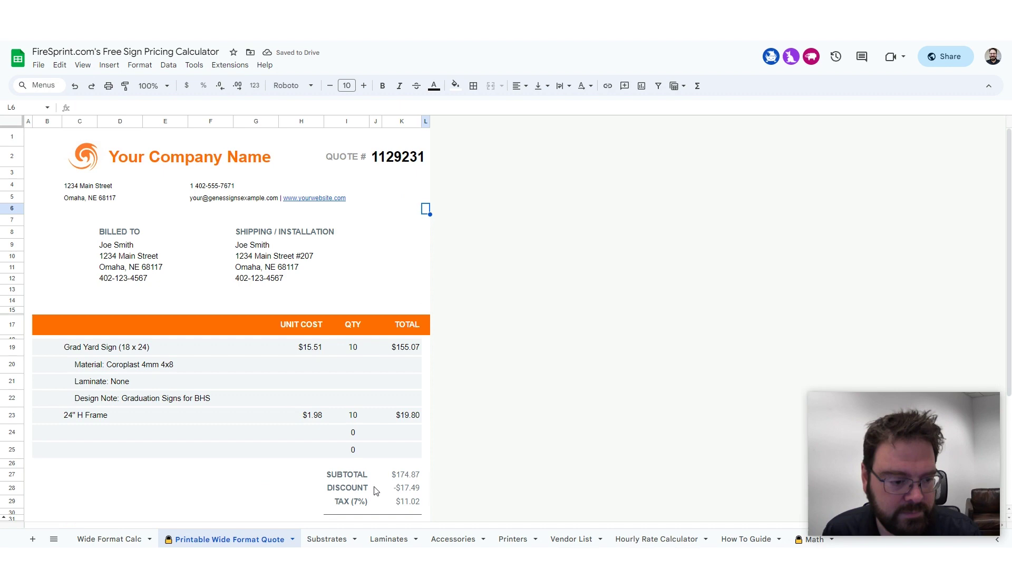
# - Compare the 'Graduation Signs for BHS' artwork note with the printable quote's $168.40 invoice total
pyautogui.click(105, 537)
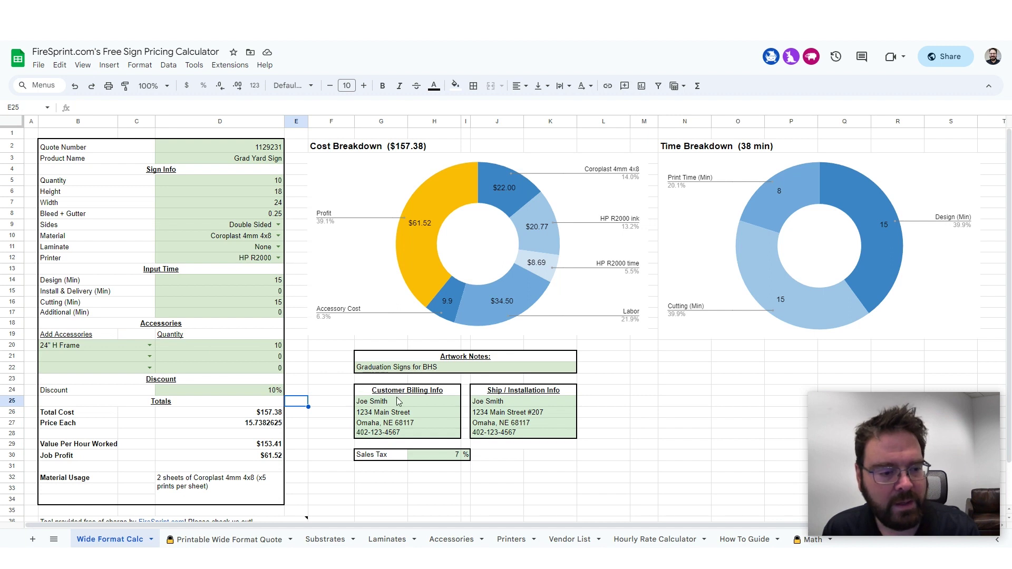
pyautogui.click(398, 371)
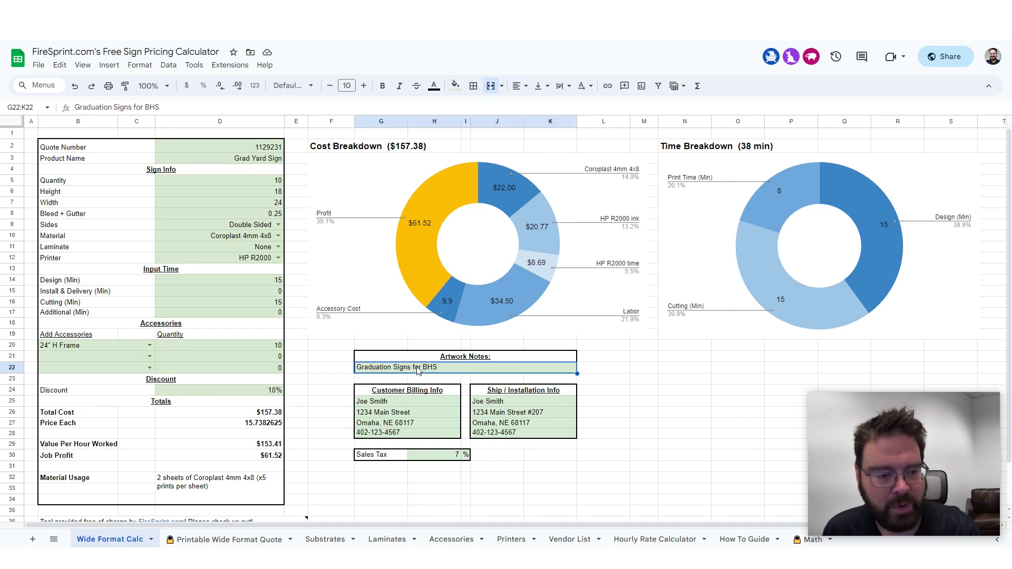
pyautogui.click(232, 538)
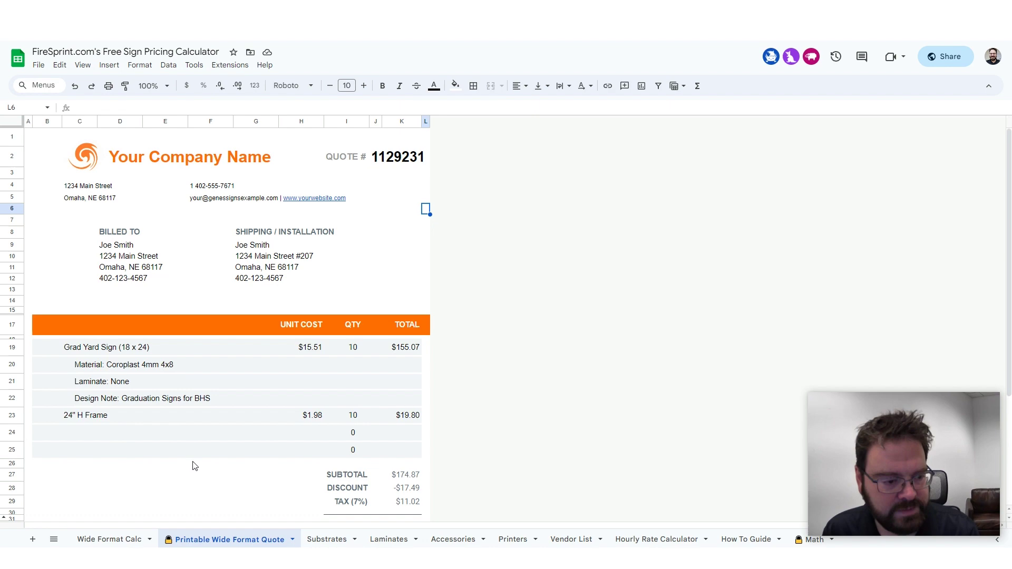
pyautogui.click(112, 539)
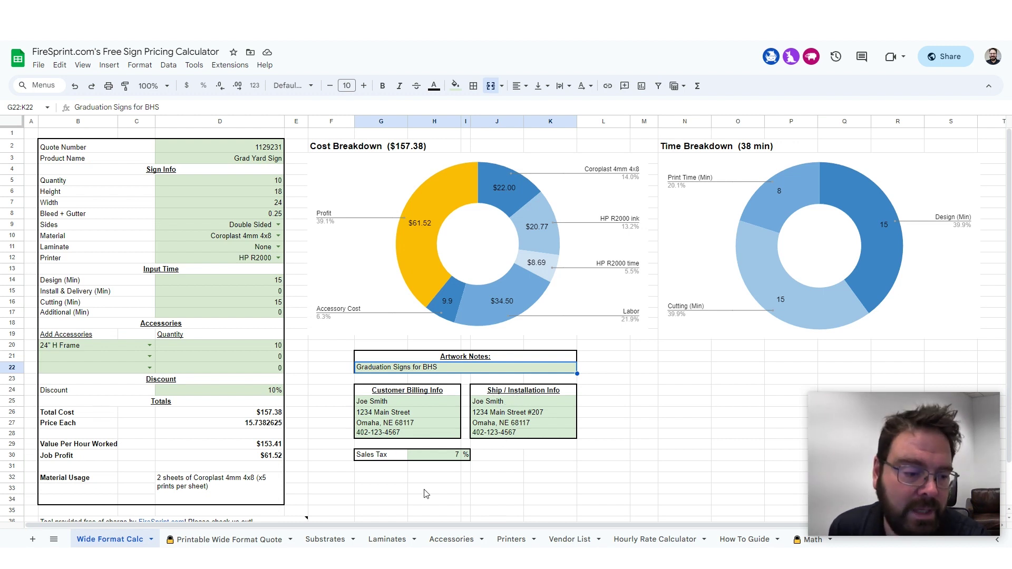
pyautogui.click(221, 540)
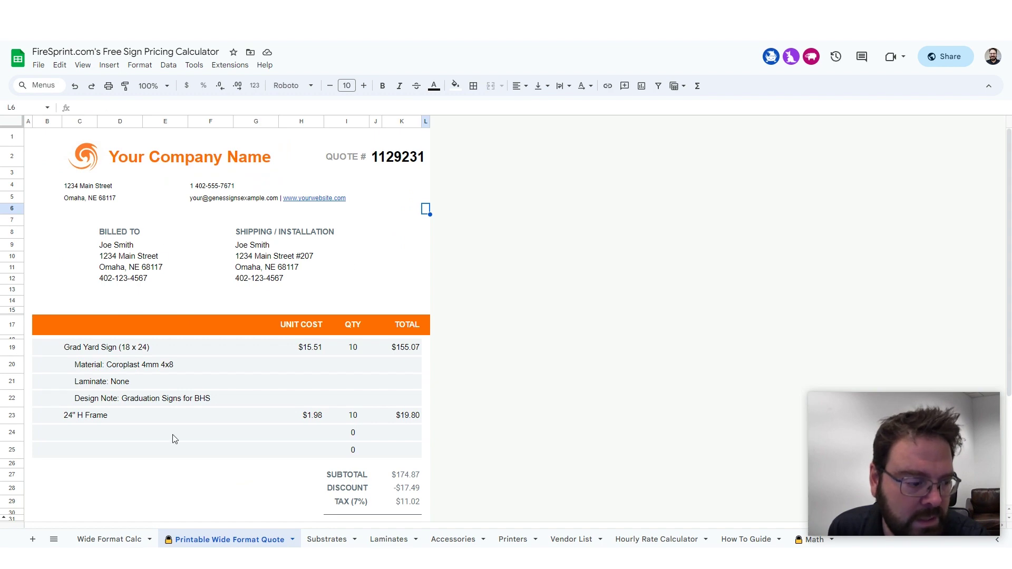
pyautogui.click(108, 539)
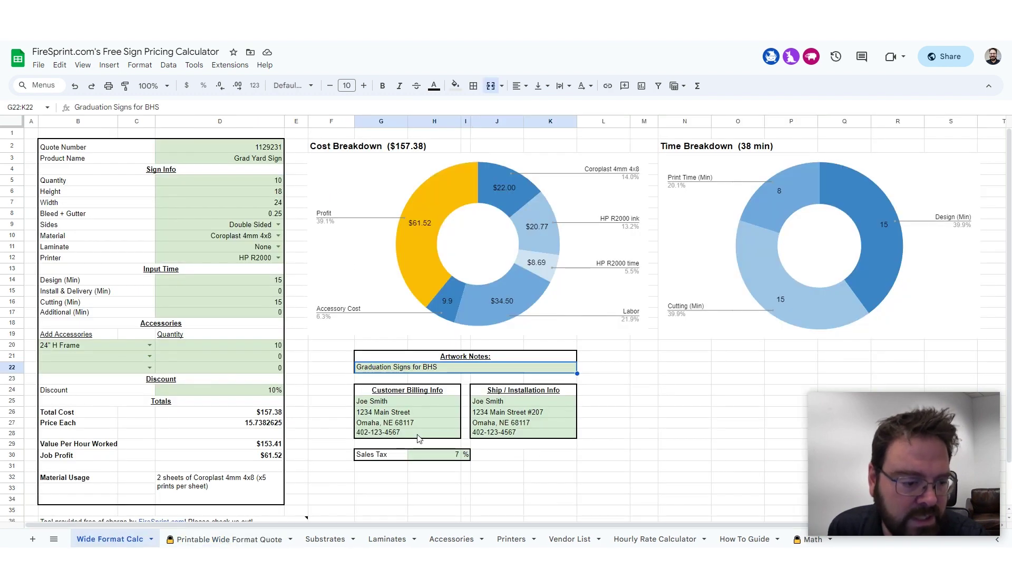
pyautogui.click(224, 539)
pyautogui.scroll(-3, 304, 290)
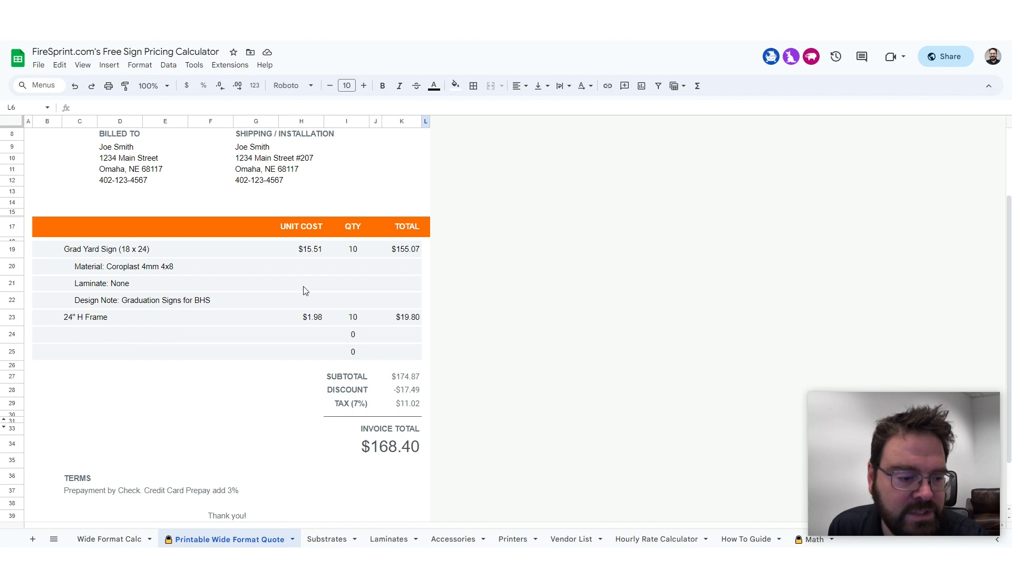
pyautogui.scroll(-1, 305, 291)
pyautogui.scroll(3, 305, 290)
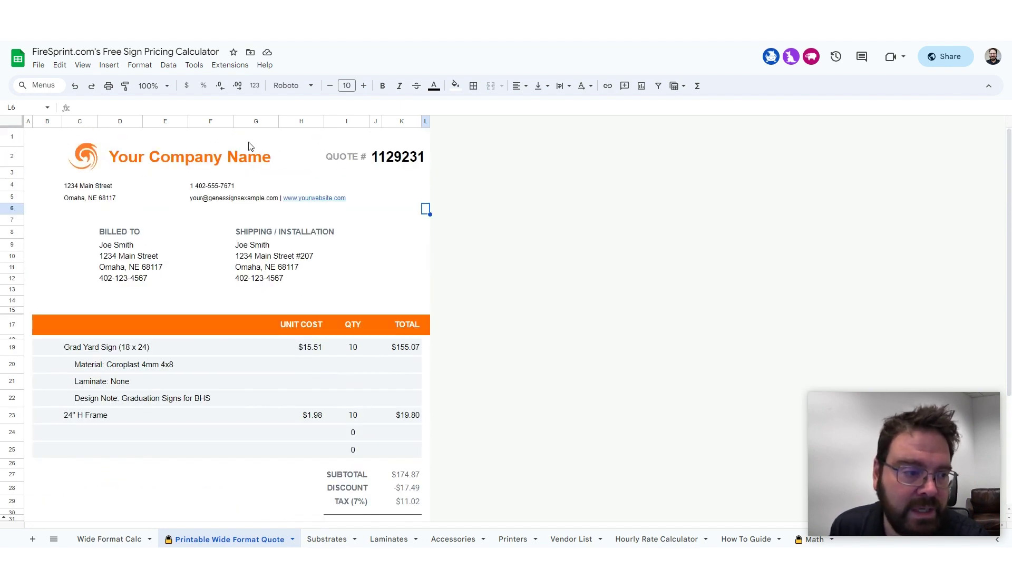
pyautogui.scroll(-3, 317, 314)
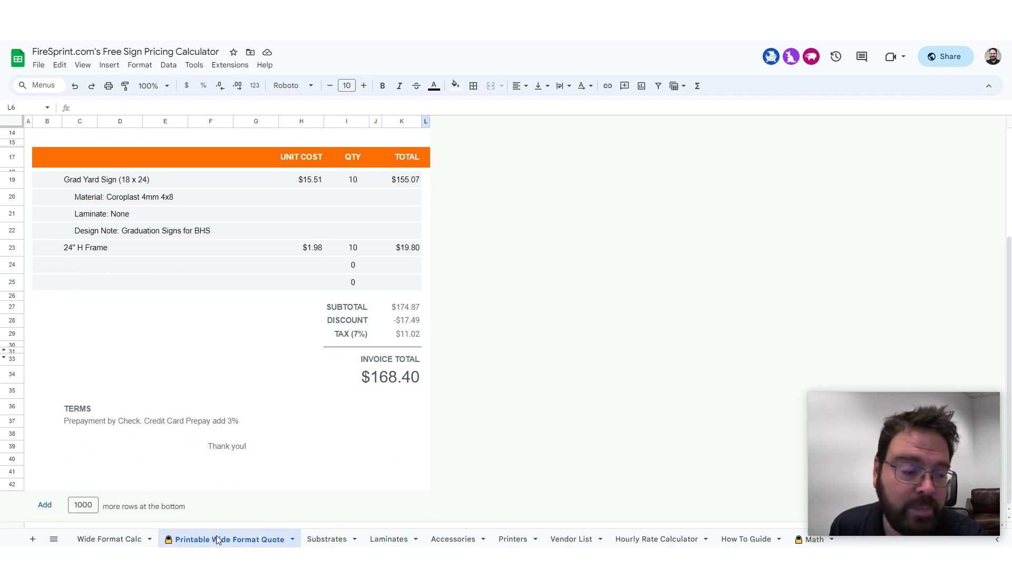
pyautogui.click(108, 539)
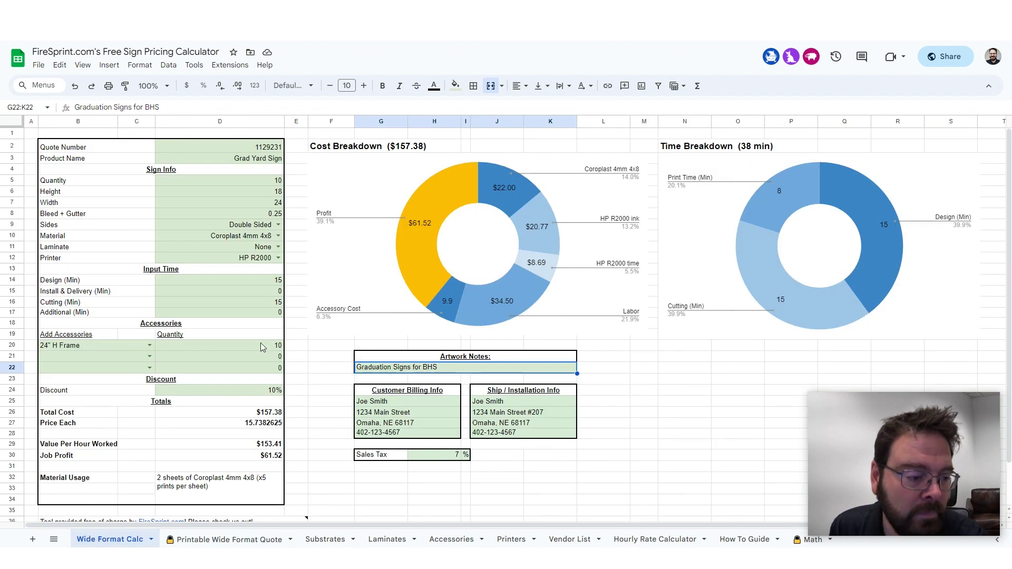
pyautogui.click(296, 382)
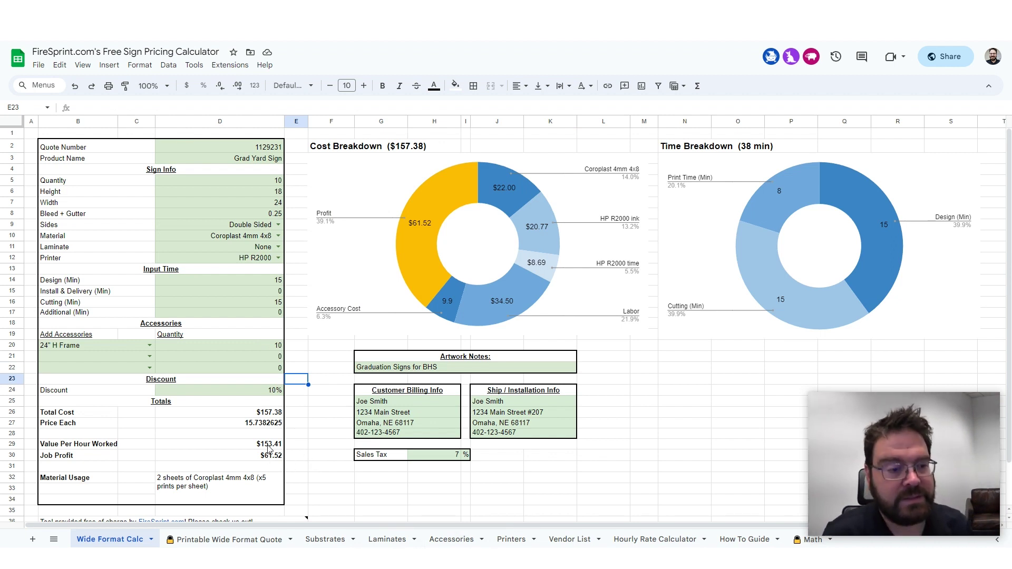
pyautogui.click(293, 438)
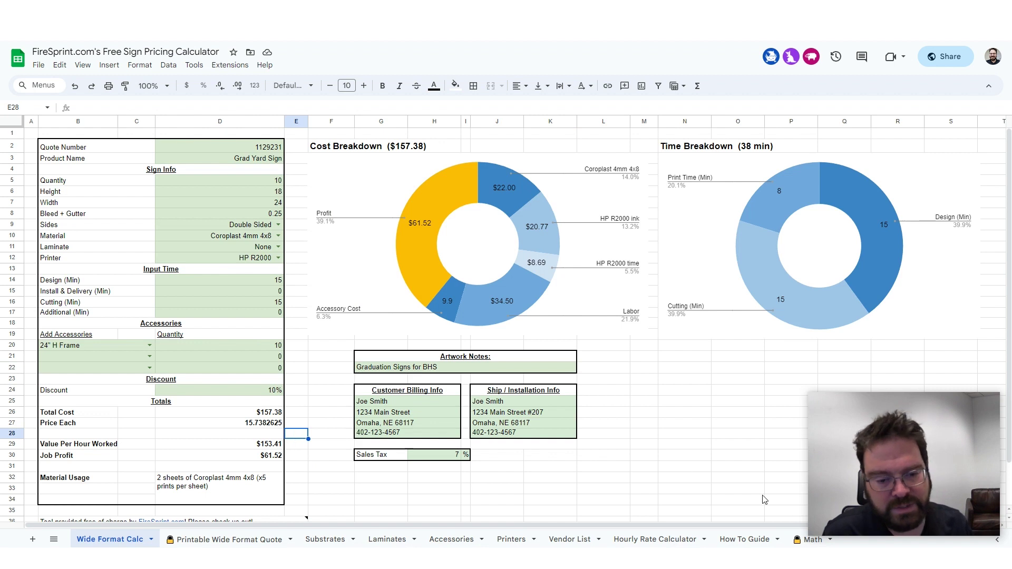
pyautogui.click(655, 540)
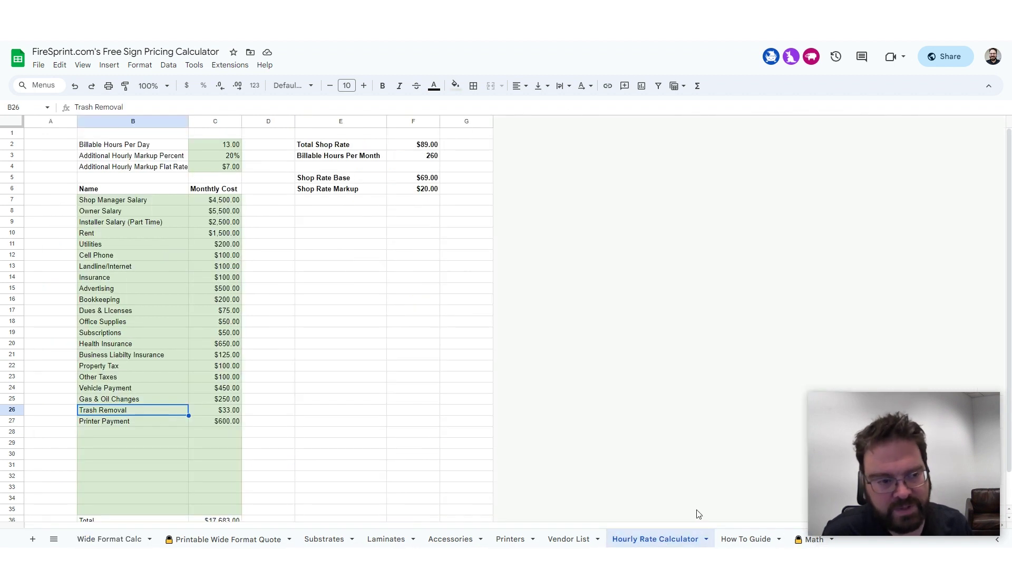
pyautogui.click(432, 181)
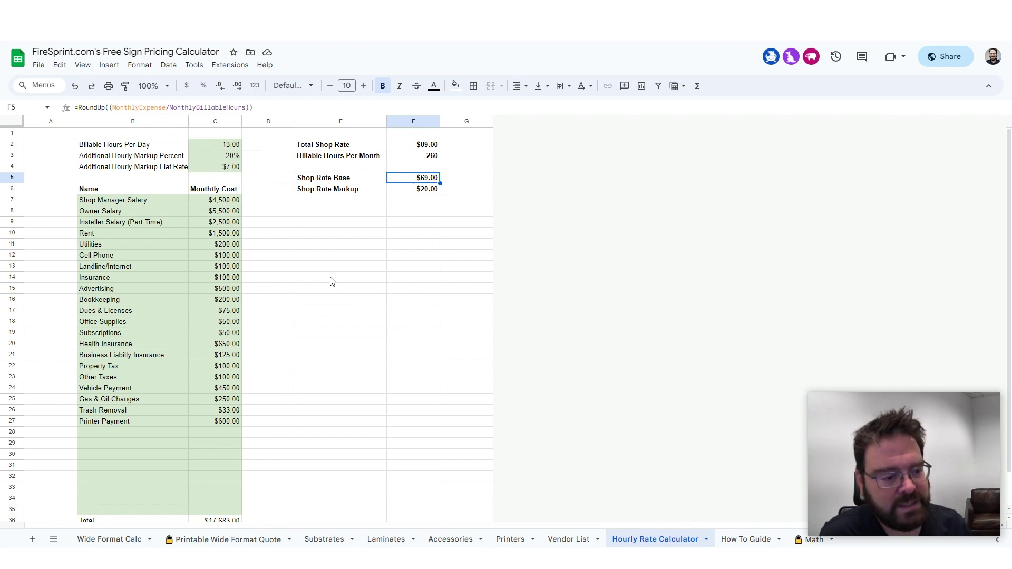
pyautogui.scroll(-2, 331, 282)
pyautogui.click(222, 477)
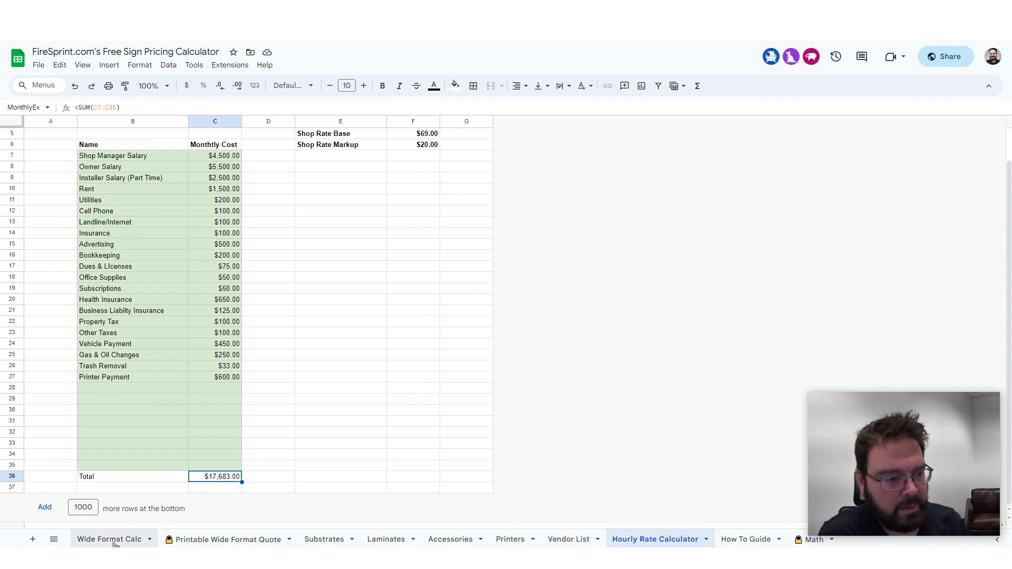
pyautogui.scroll(2, 237, 352)
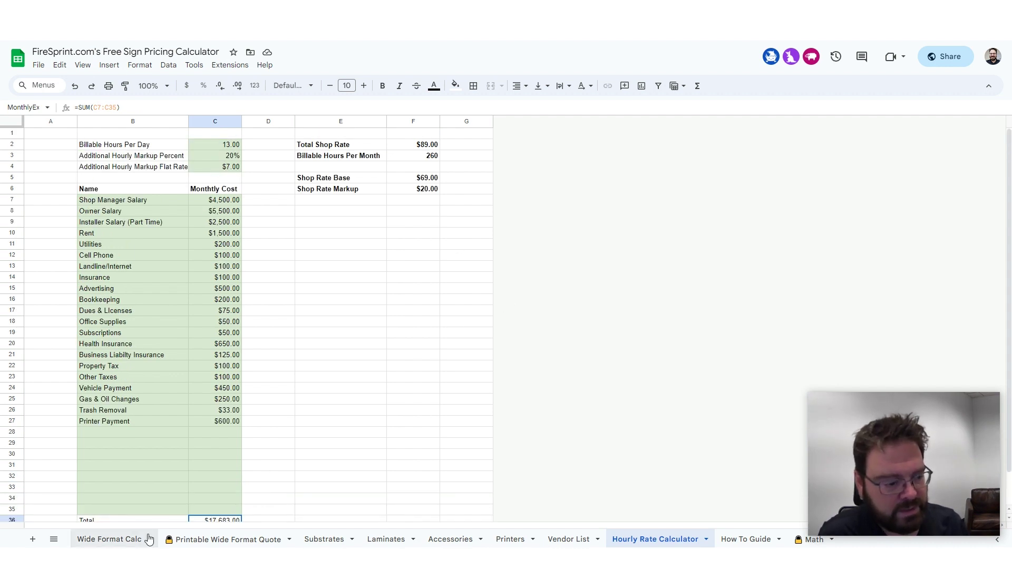
pyautogui.click(426, 180)
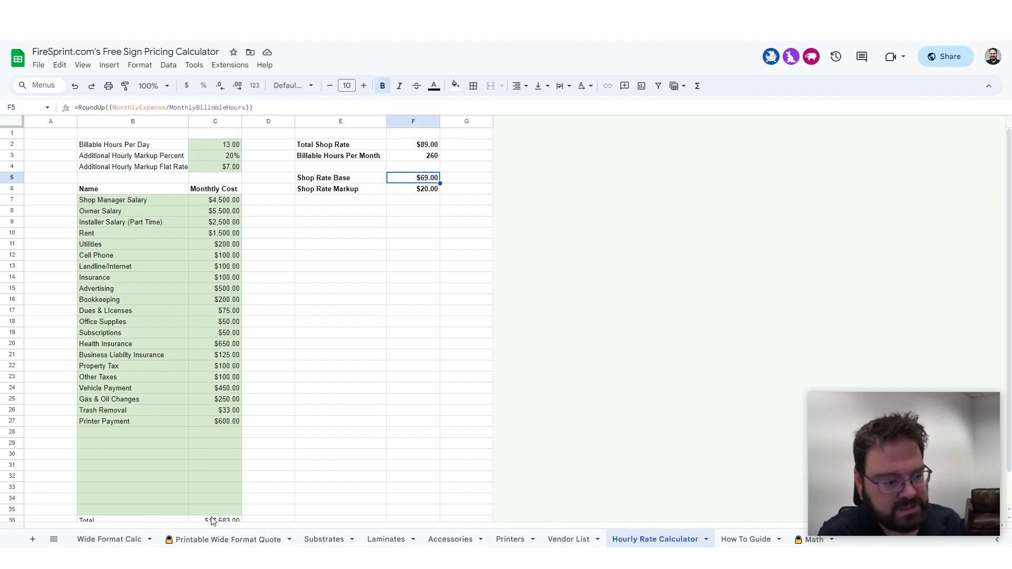
pyautogui.click(136, 542)
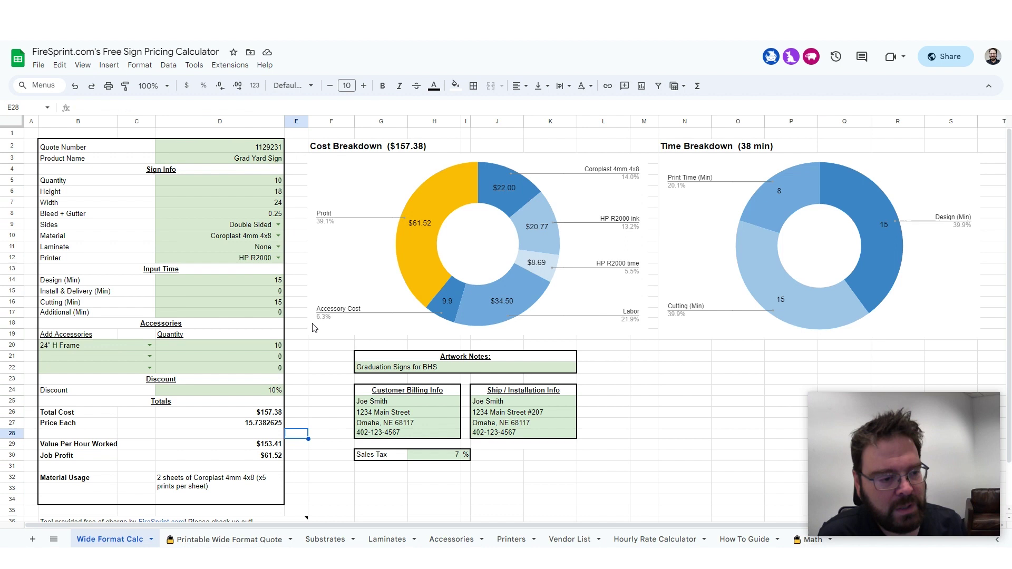
pyautogui.click(258, 413)
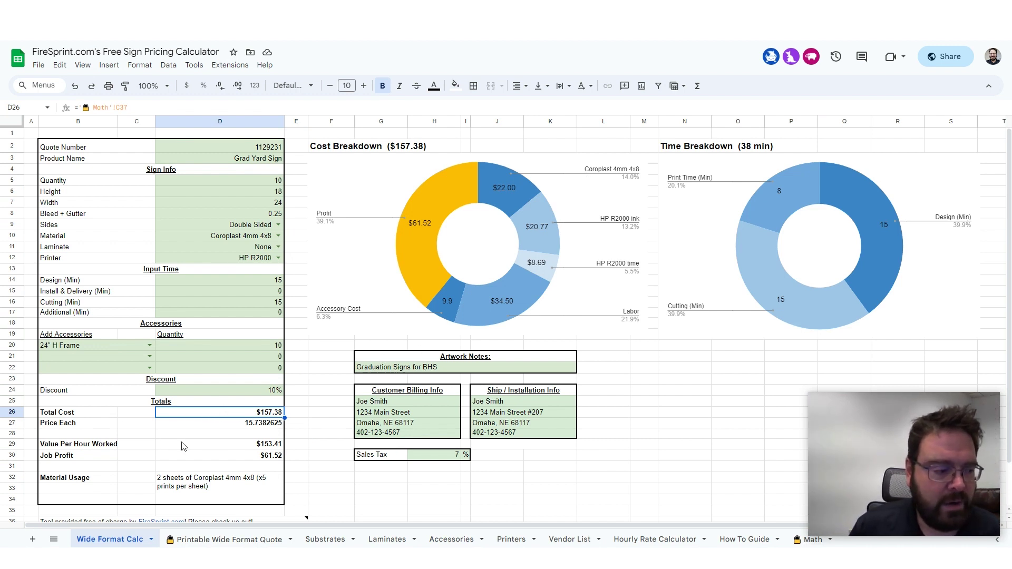
pyautogui.click(198, 447)
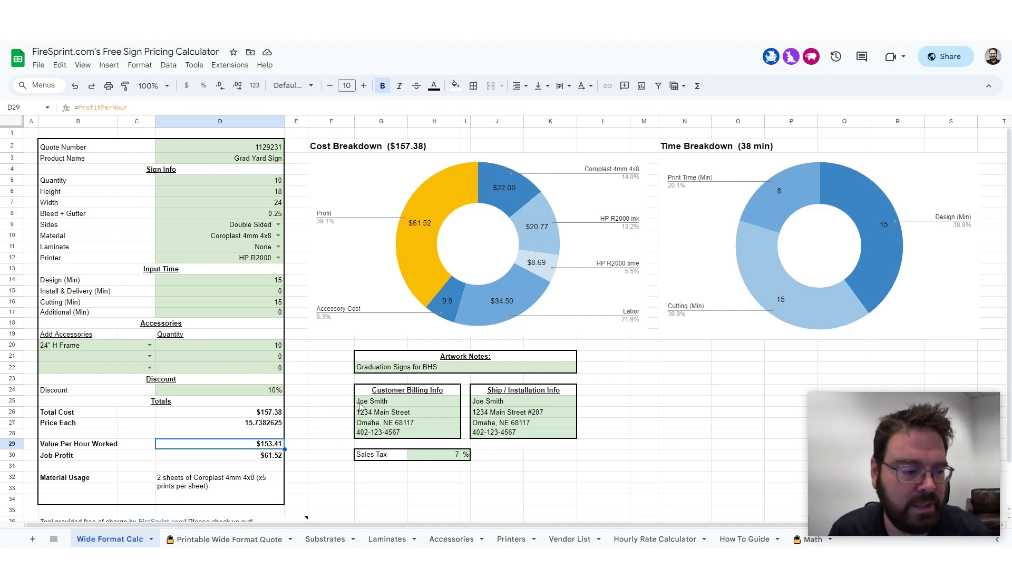
# - Step the discount through 20% and 30% up to 50%, leaving job profit at -$8.43
pyautogui.click(275, 390)
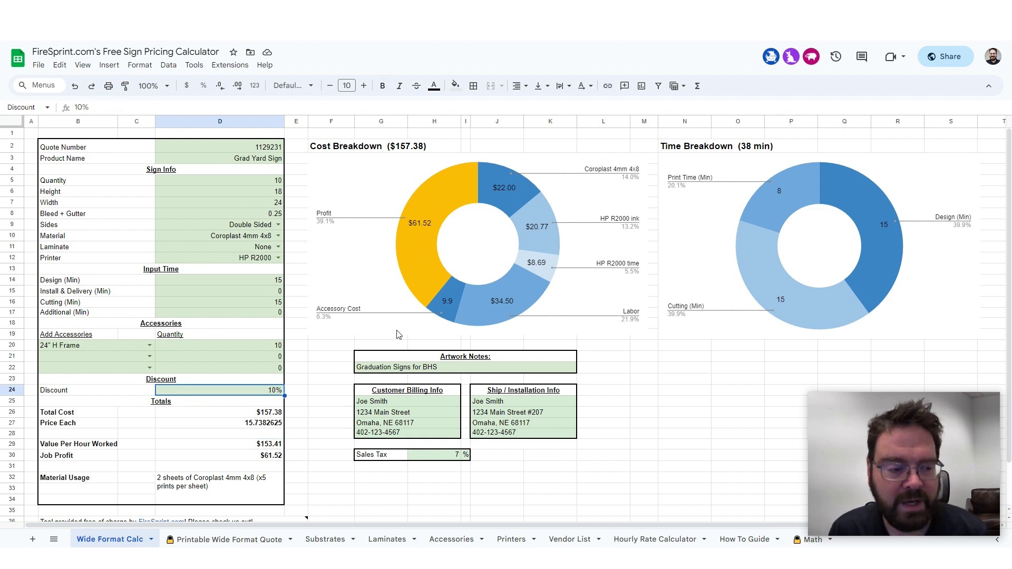
pyautogui.write('20')
pyautogui.click(318, 395)
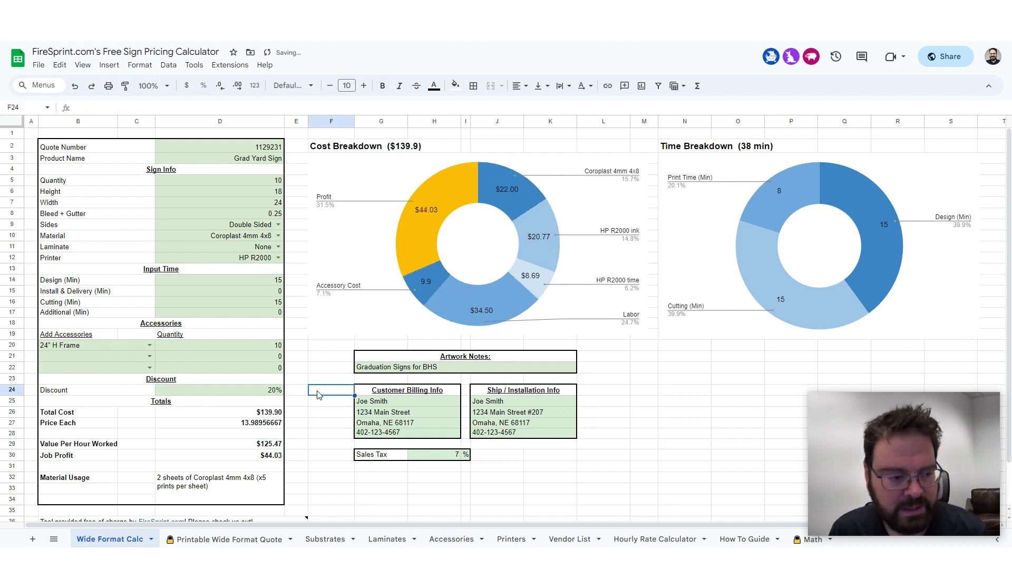
pyautogui.click(274, 391)
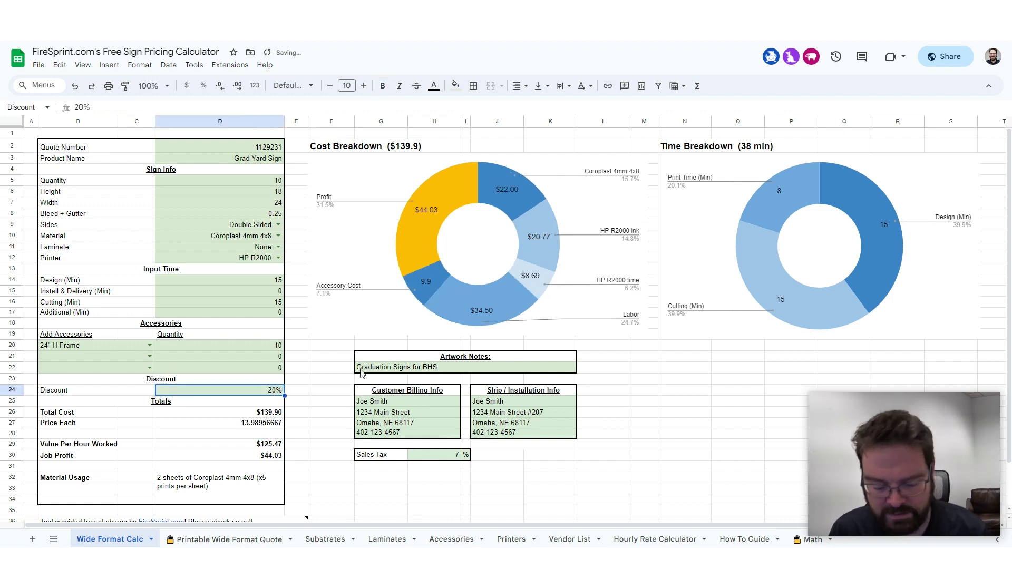
pyautogui.write('30')
pyautogui.click(326, 397)
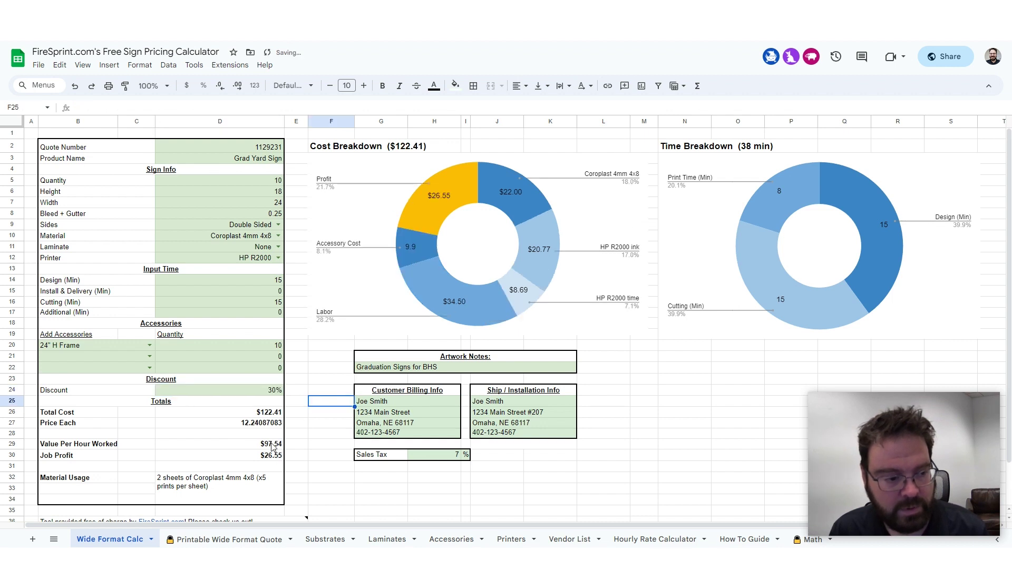
pyautogui.click(275, 390)
pyautogui.write('50')
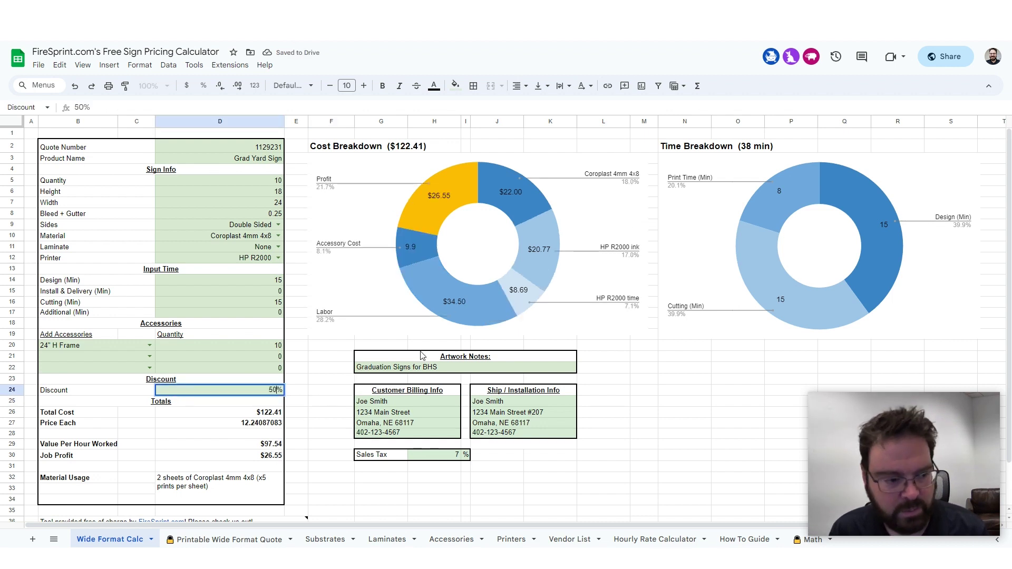
pyautogui.click(306, 387)
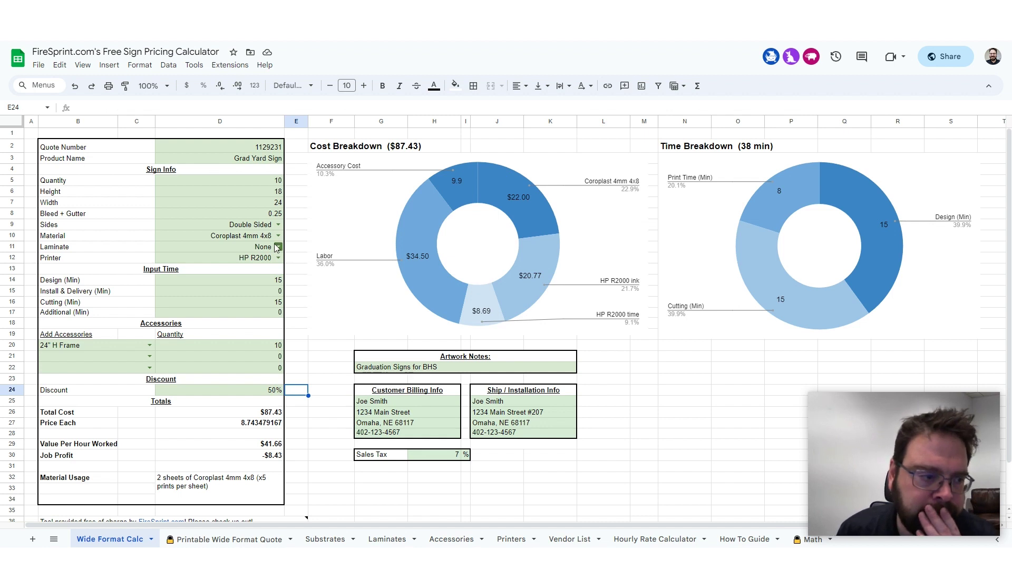
# - Set Bleed + Gutter to 0 and check Value Per Hour Worked at the $69.89 total
pyautogui.click(270, 214)
pyautogui.write('0')
pyautogui.click(309, 232)
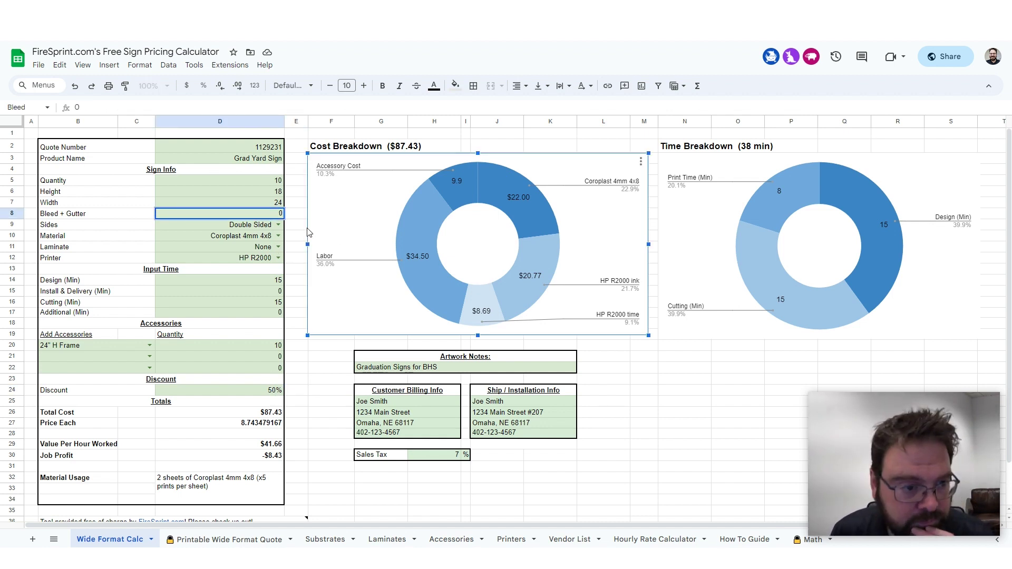
pyautogui.click(295, 216)
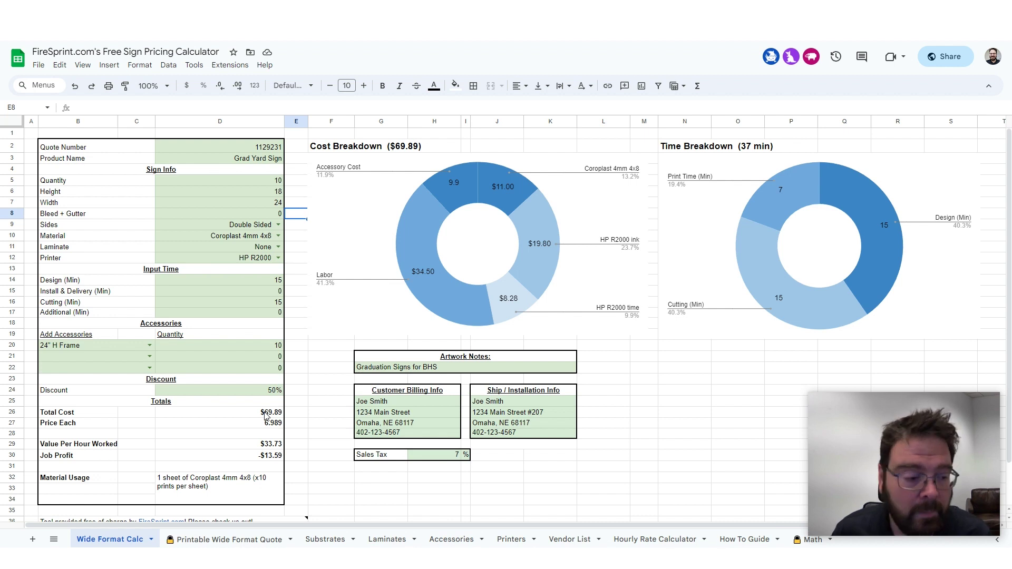
pyautogui.click(273, 446)
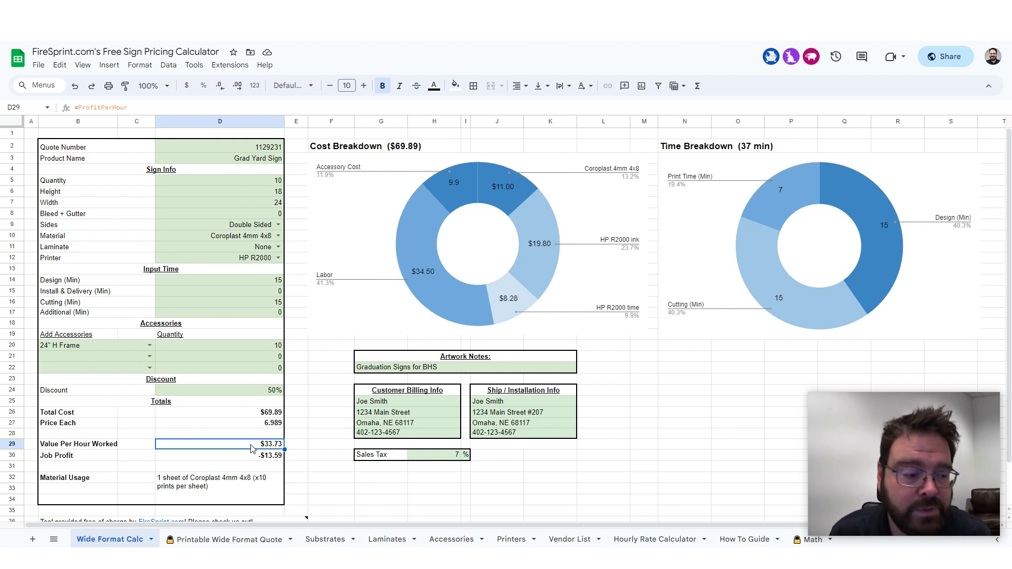
pyautogui.click(676, 543)
pyautogui.scroll(-1, 219, 457)
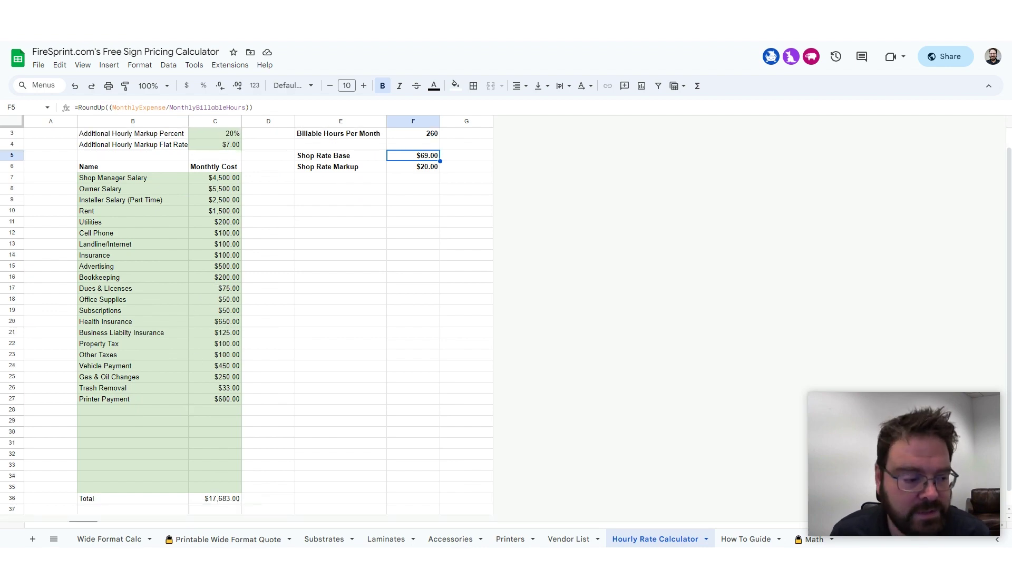
pyautogui.click(109, 539)
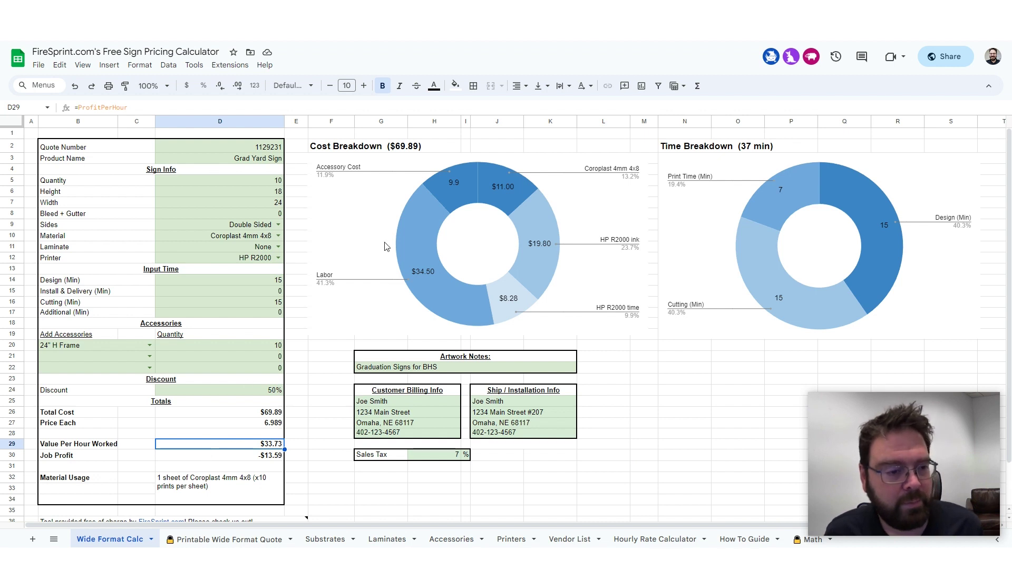
pyautogui.click(259, 391)
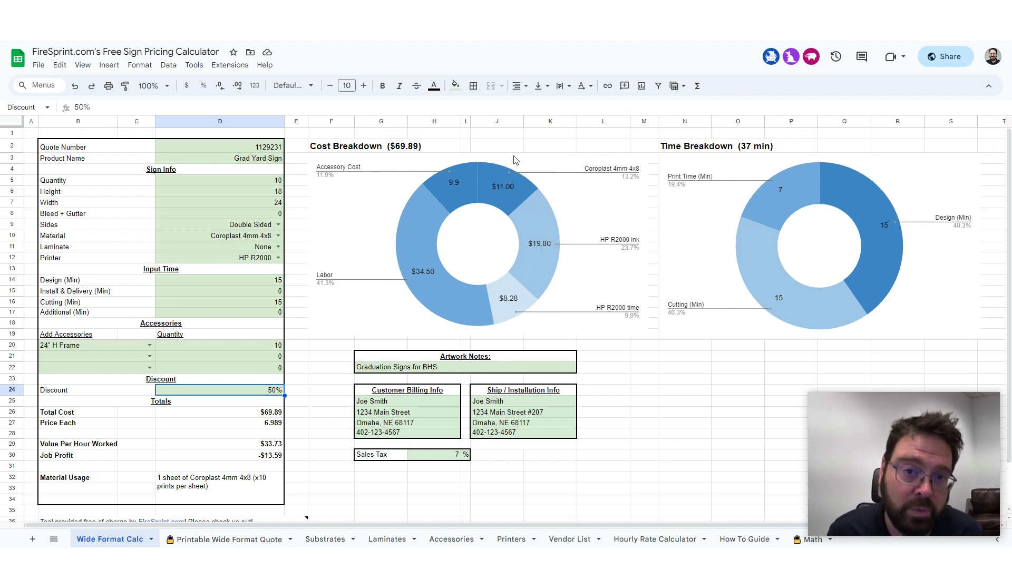
pyautogui.click(249, 445)
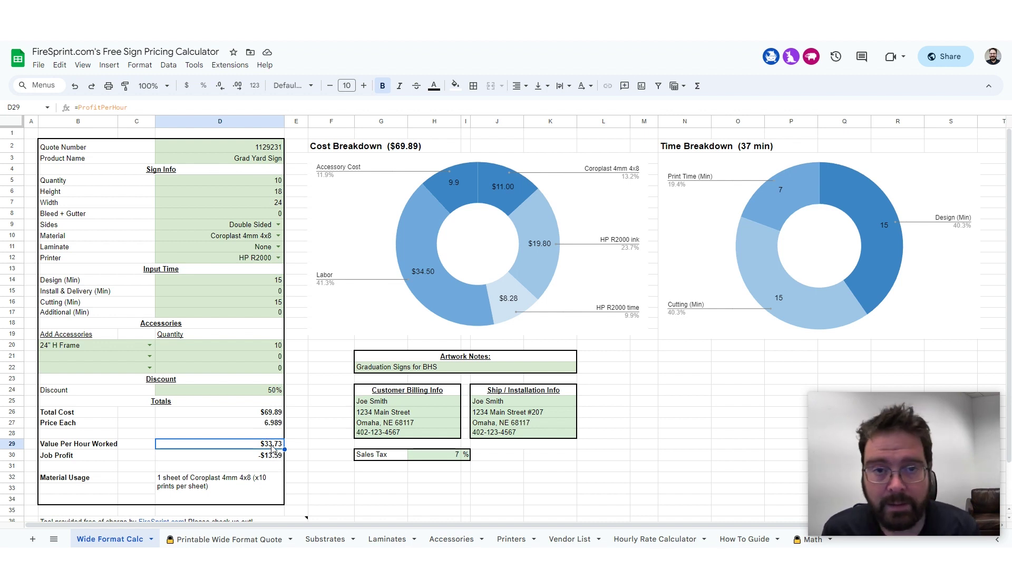
pyautogui.click(640, 539)
pyautogui.scroll(1, 119, 253)
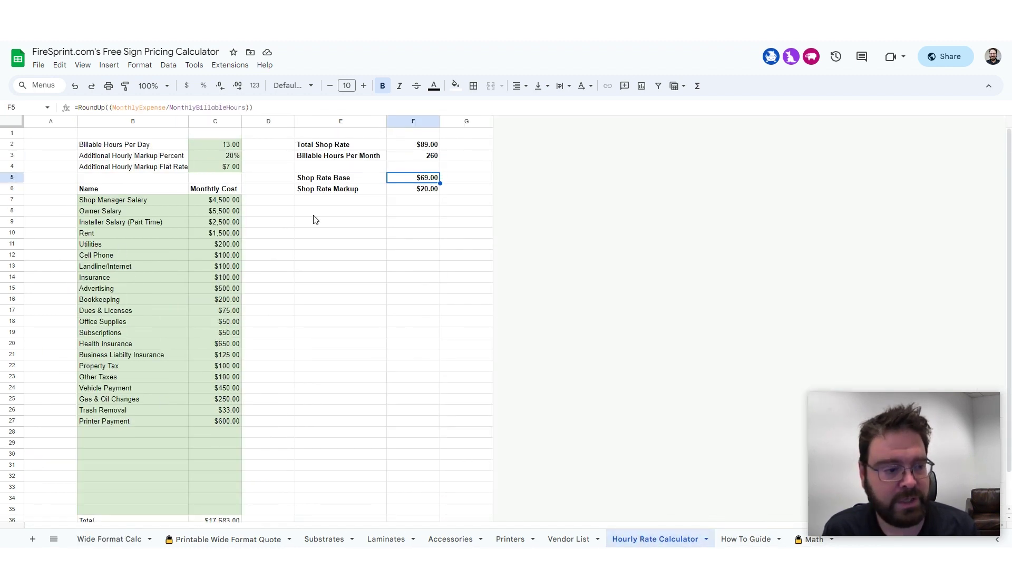
pyautogui.click(122, 540)
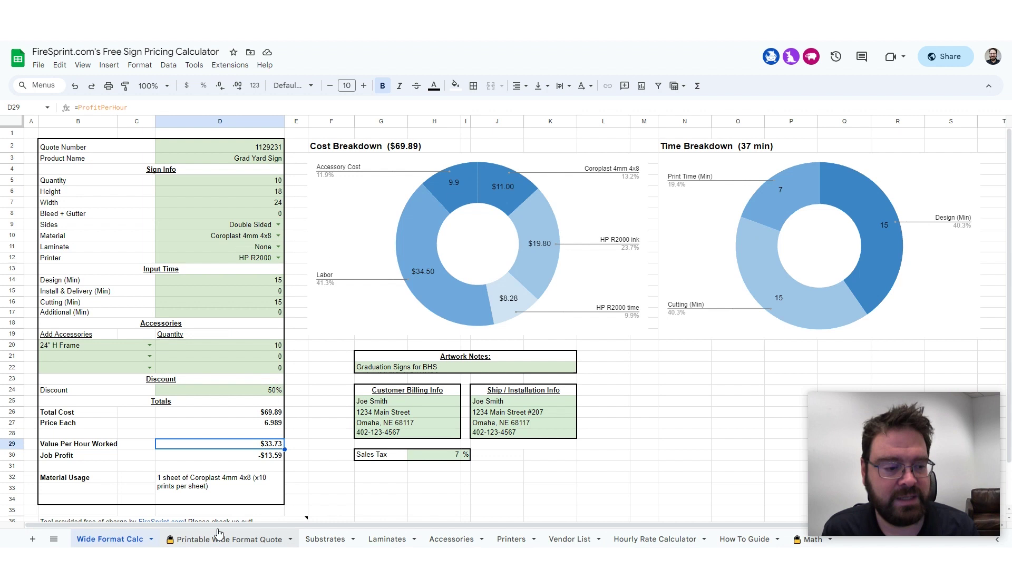
pyautogui.click(317, 357)
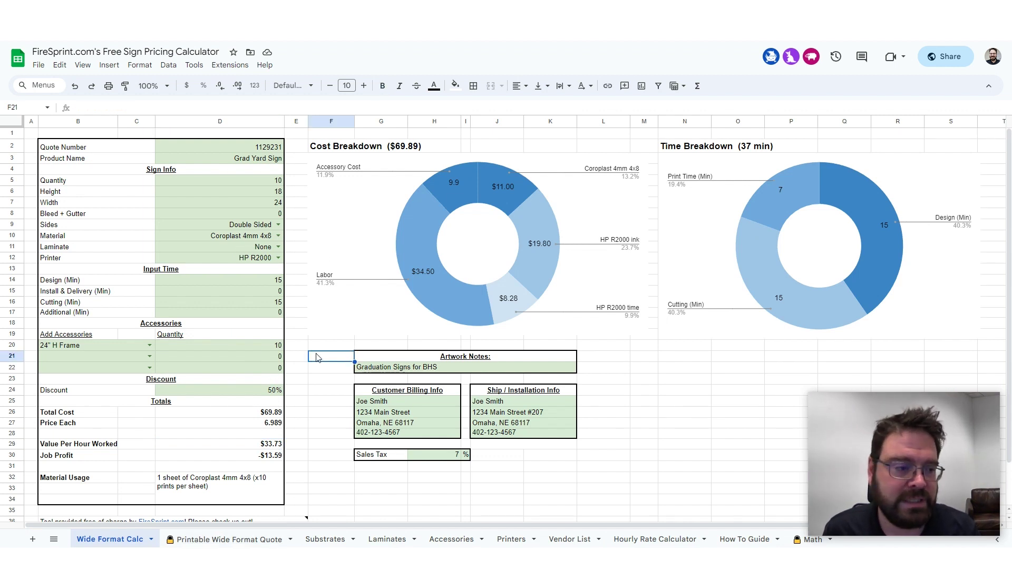
pyautogui.click(273, 447)
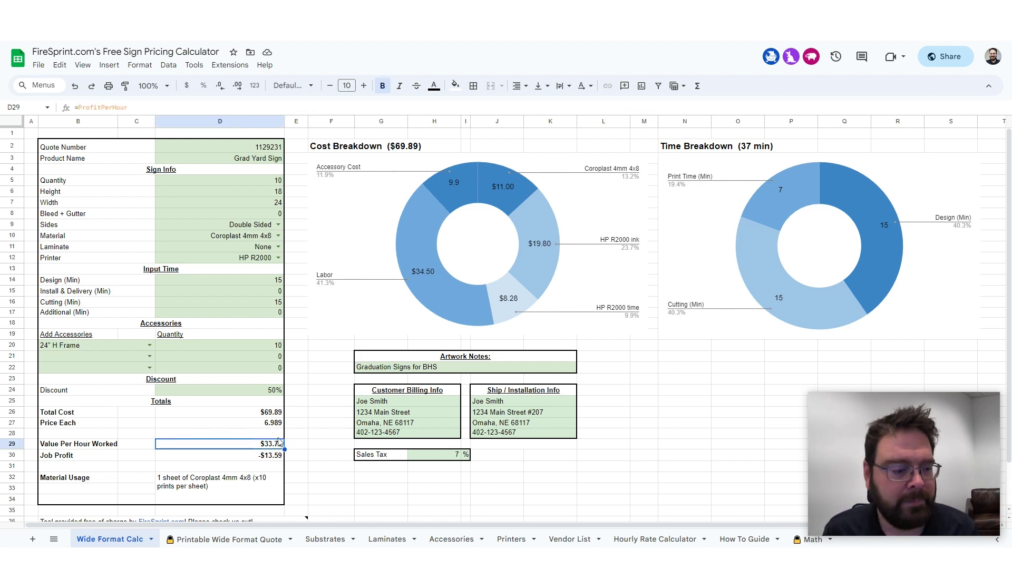
pyautogui.click(297, 425)
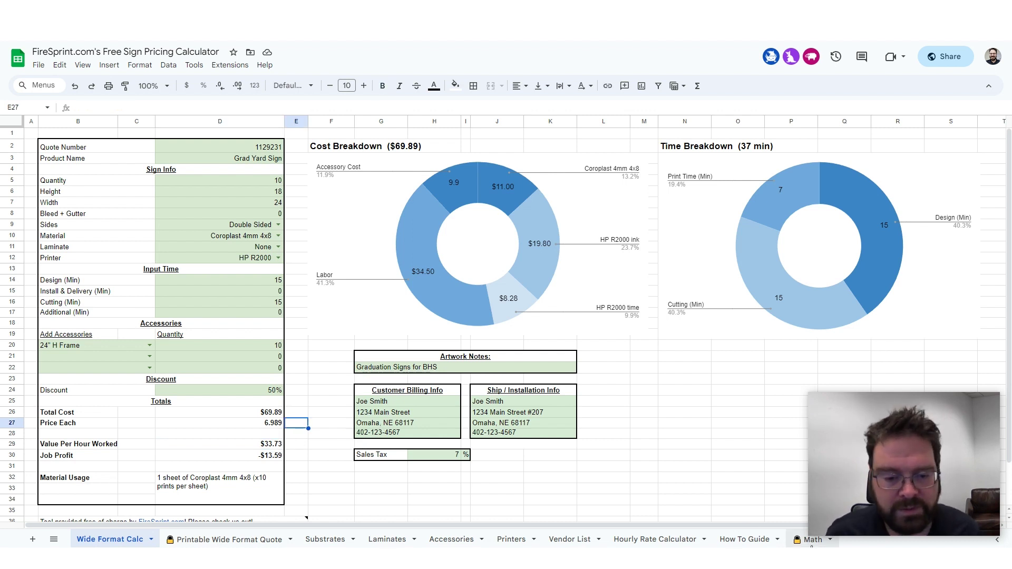
pyautogui.click(654, 539)
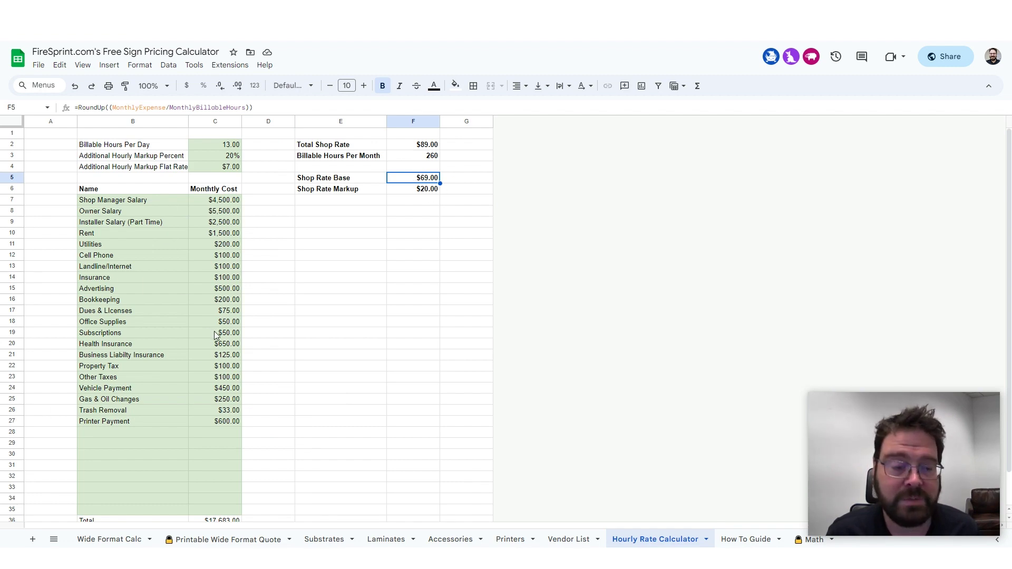
pyautogui.click(132, 538)
pyautogui.scroll(-1, 324, 320)
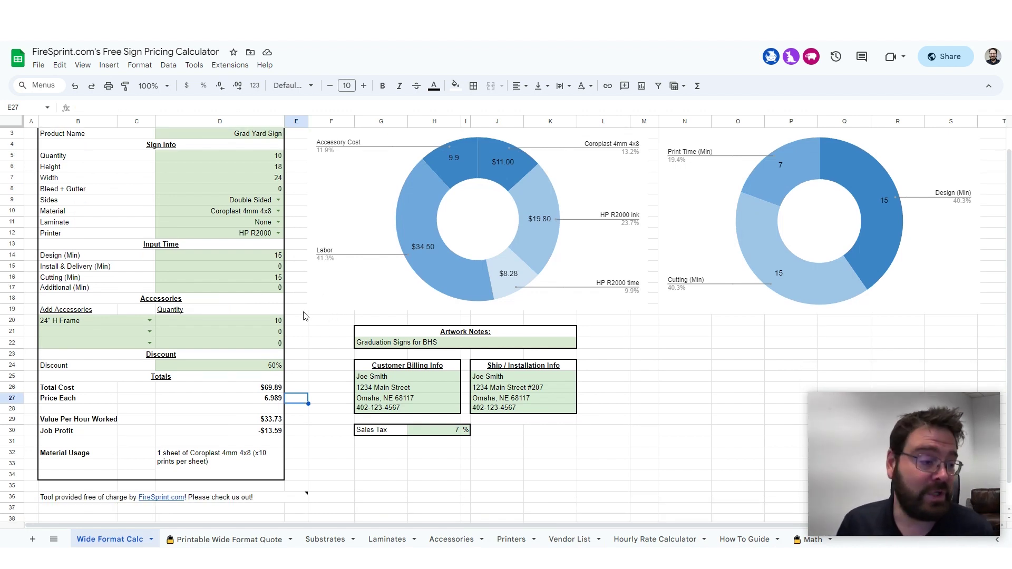
pyautogui.scroll(1, 345, 362)
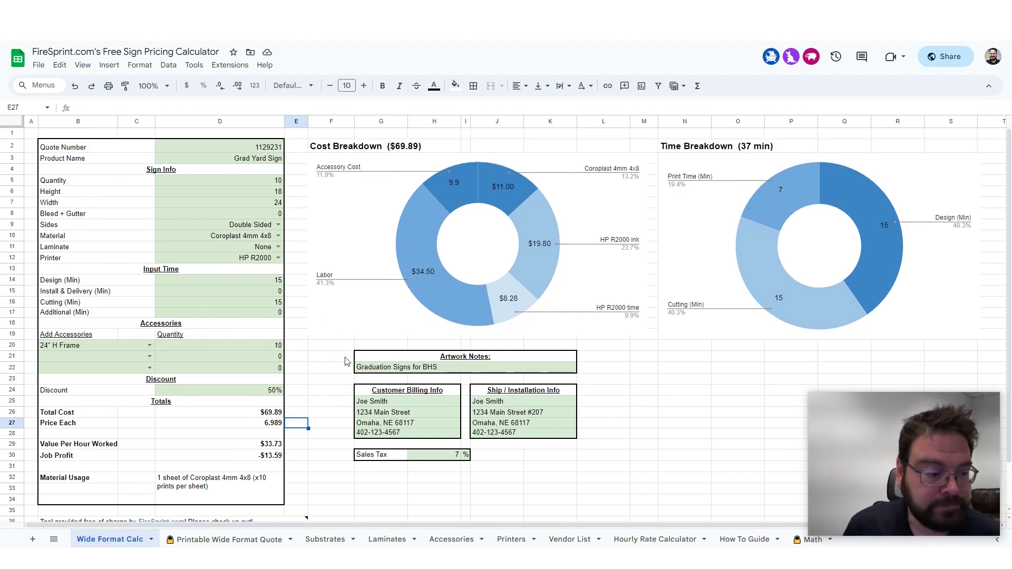
pyautogui.click(302, 149)
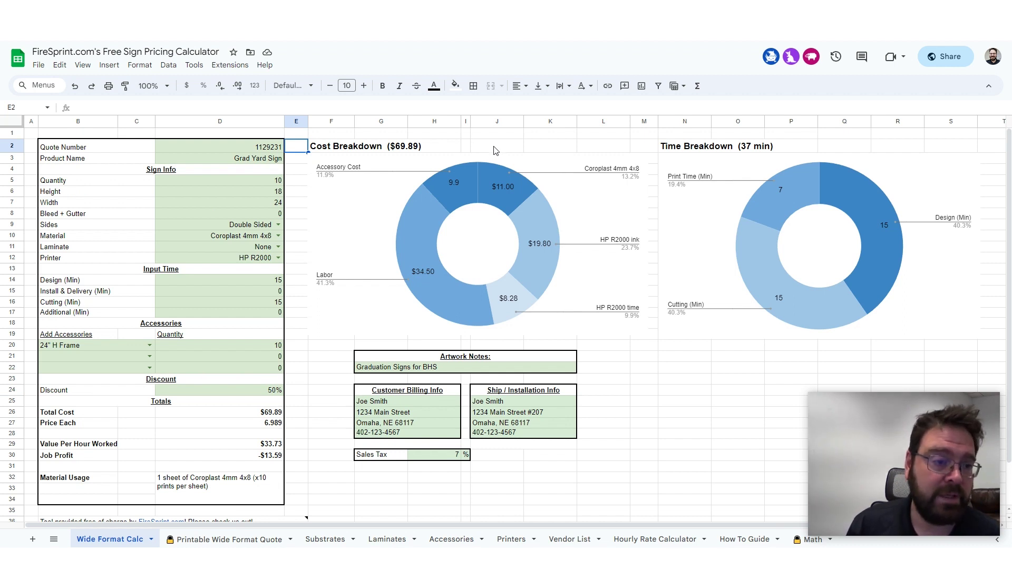
# - Clear the discount to 0% for a $139.78 total, then view the Printers sheet
pyautogui.click(268, 394)
pyautogui.write('0')
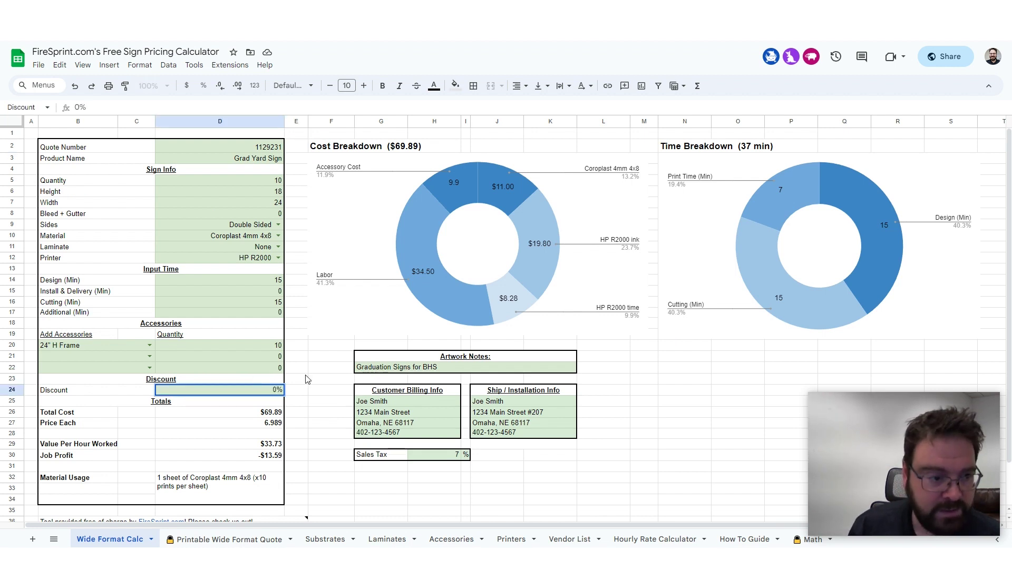
pyautogui.click(307, 379)
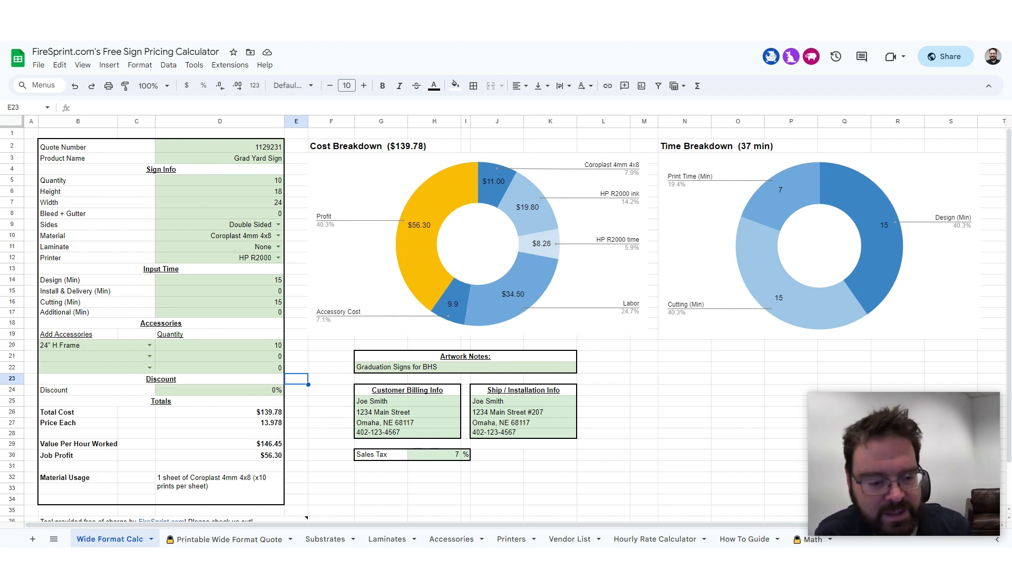
pyautogui.click(510, 539)
pyautogui.moveTo(424, 145)
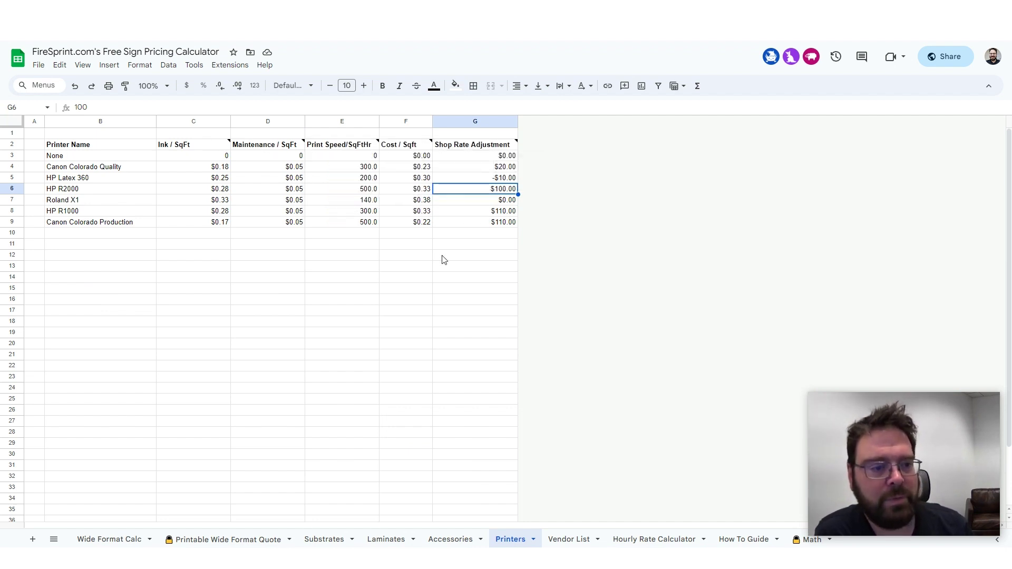
pyautogui.press('Down')
pyautogui.press('Down')
pyautogui.press('Down')
pyautogui.press('Down')
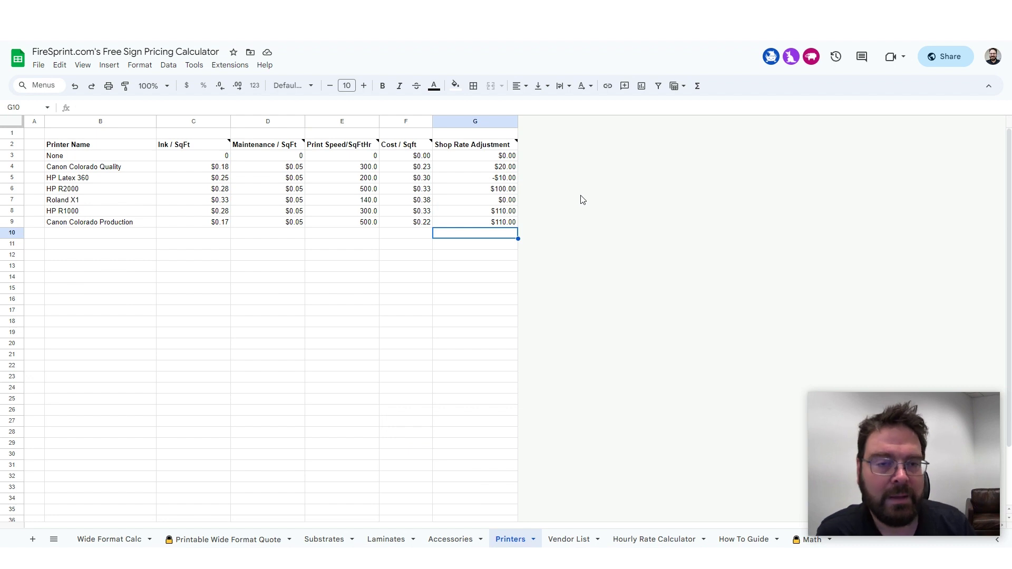